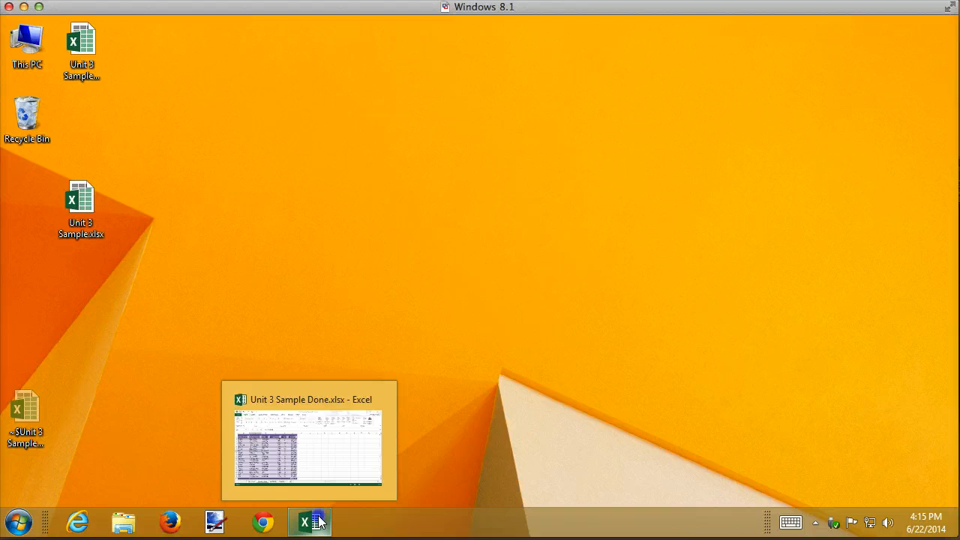
Bring up the Unit 3 Sample Done workbook and review the Salaries sheet and the Faculty Data sheet's sort and filter options
click(319, 523)
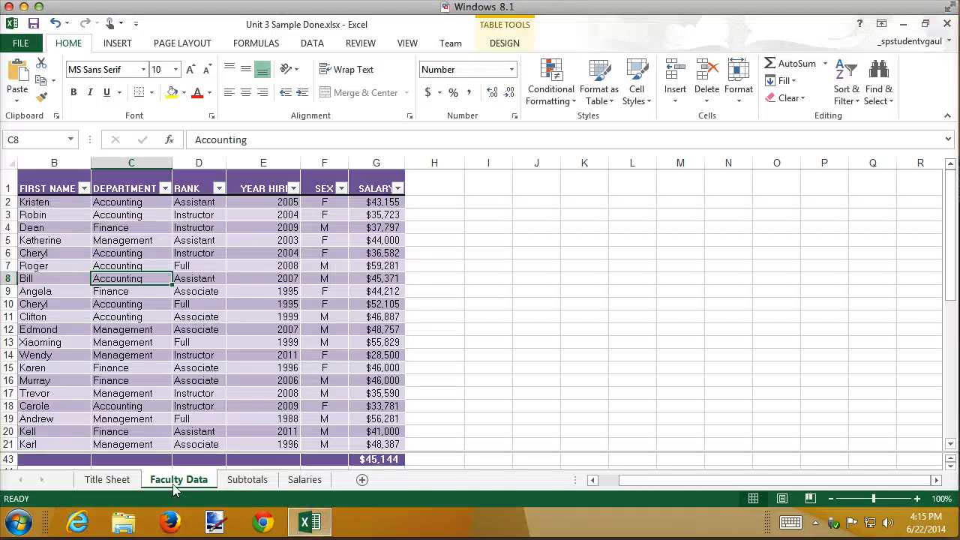
click(304, 480)
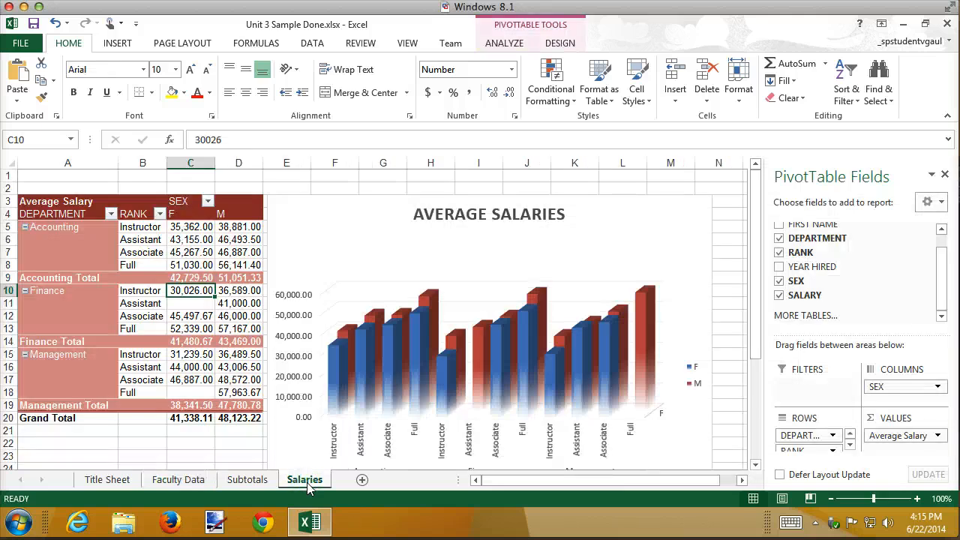
click(178, 480)
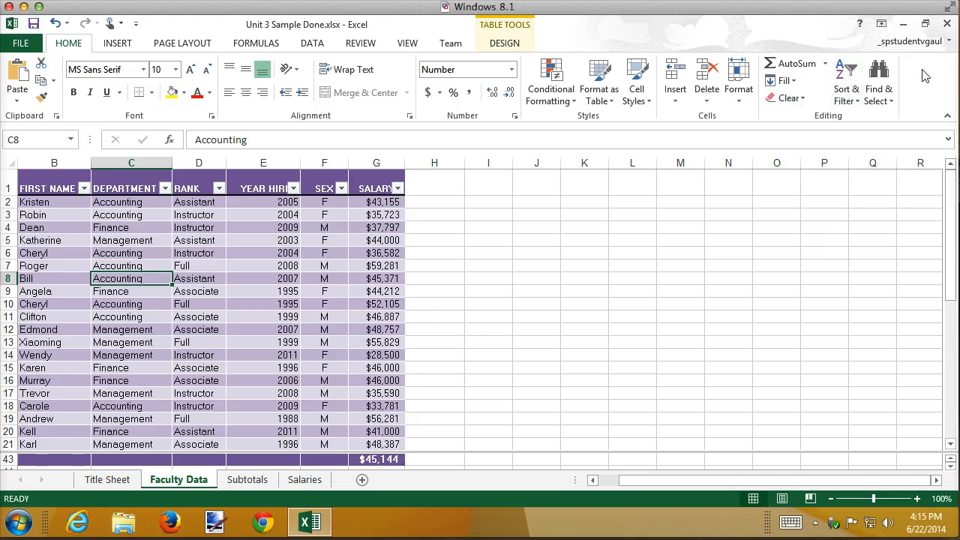
click(848, 100)
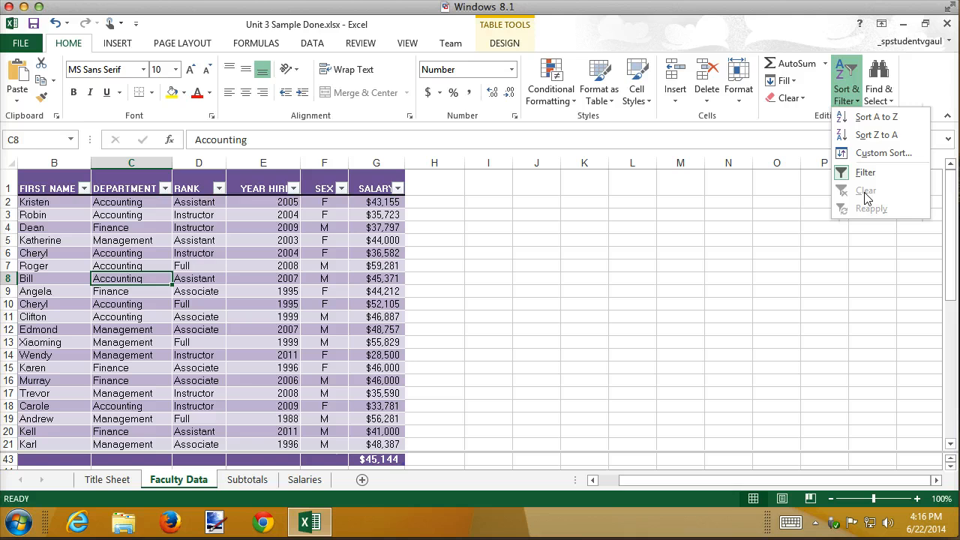
click(537, 245)
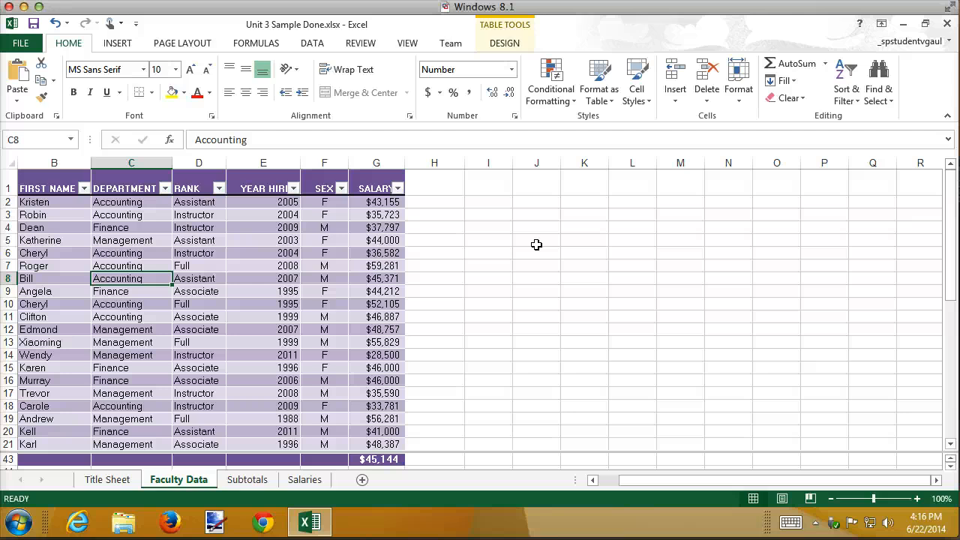
Filter the faculty table to the Accounting and Finance departments and clear that filter again
click(164, 189)
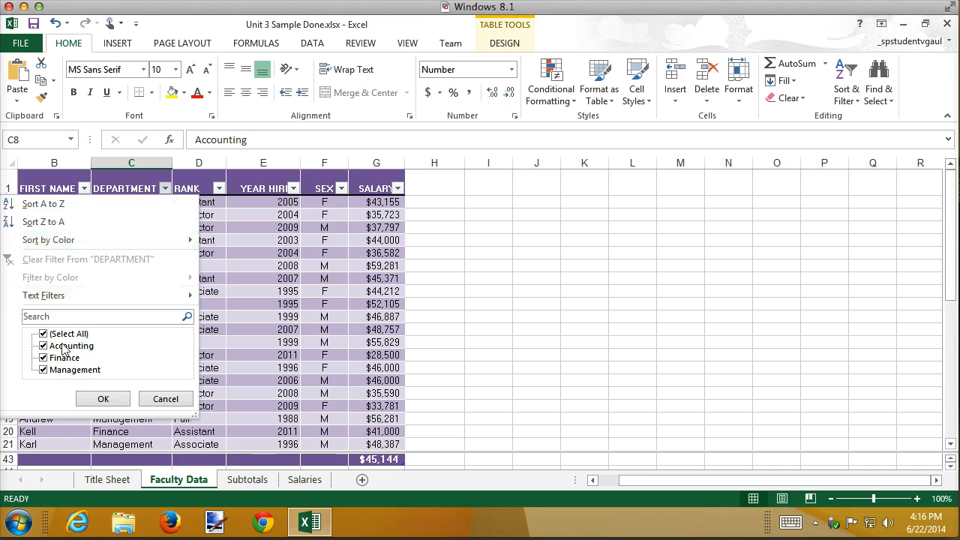
click(43, 333)
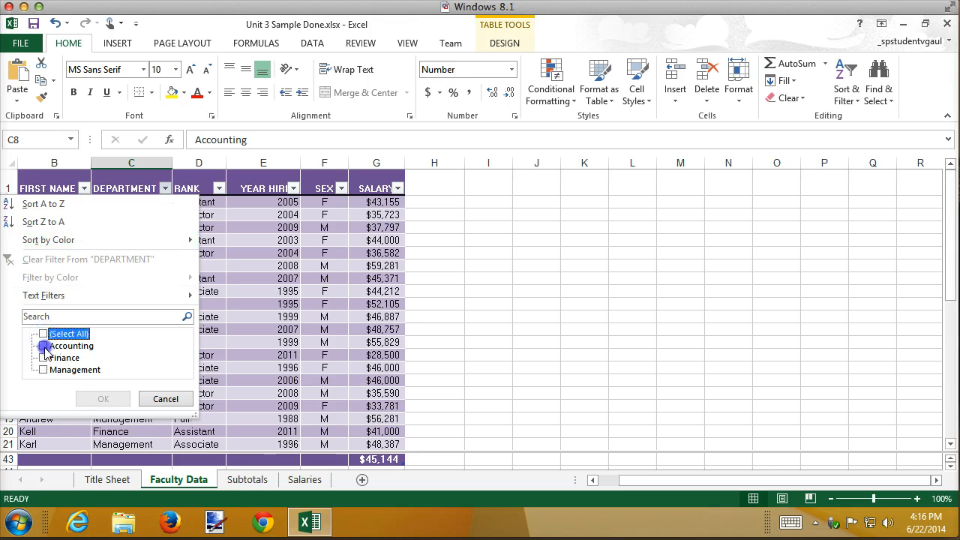
click(43, 345)
click(43, 357)
click(104, 398)
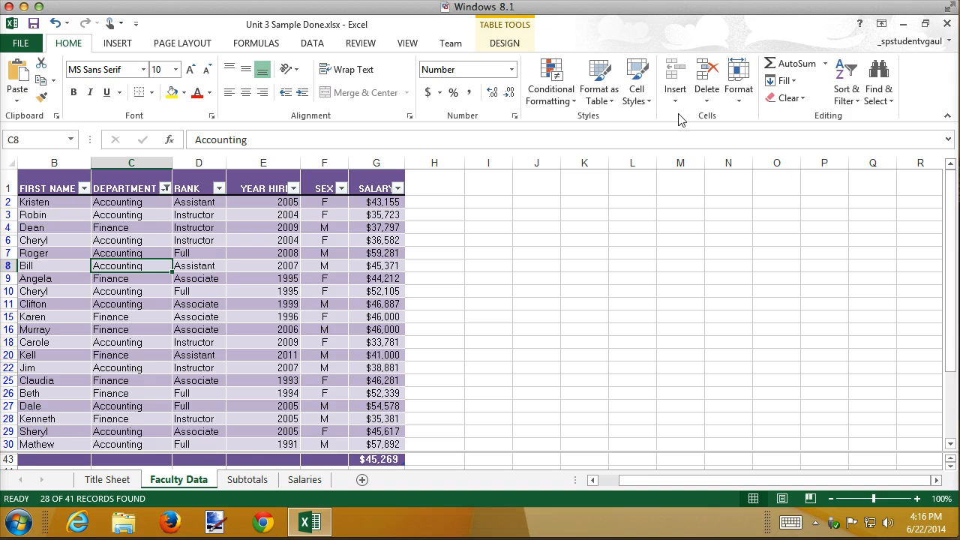
click(856, 101)
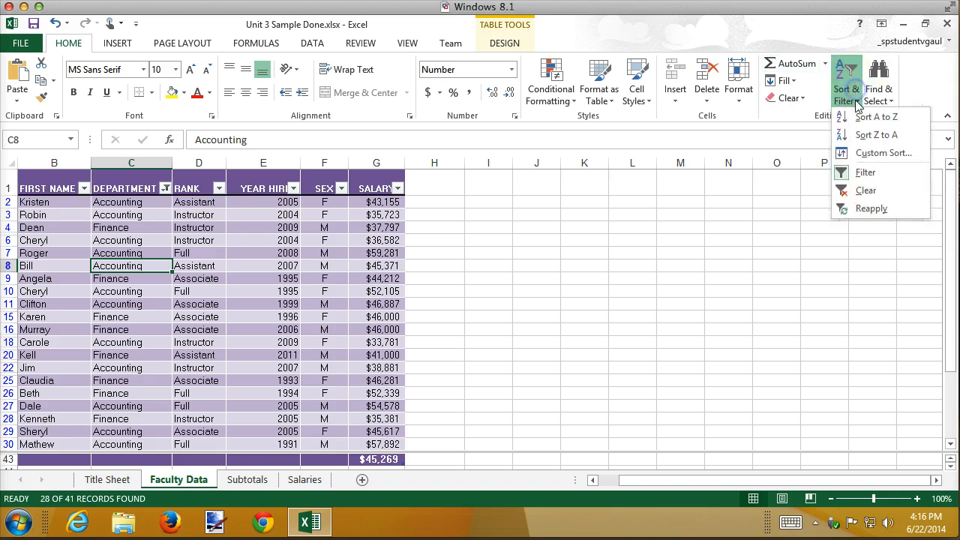
click(861, 191)
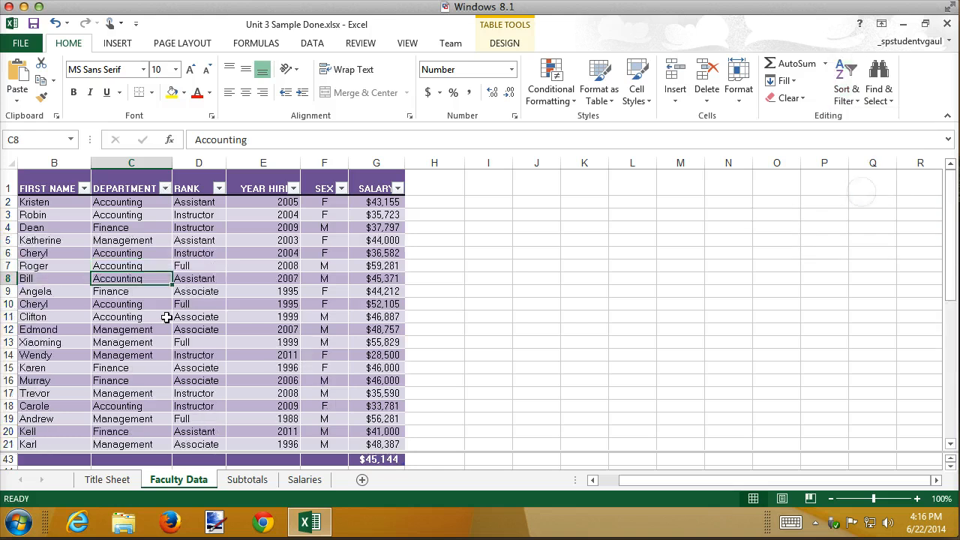
Insert slicers for YEAR HIRED and SEX into the faculty table
click(120, 44)
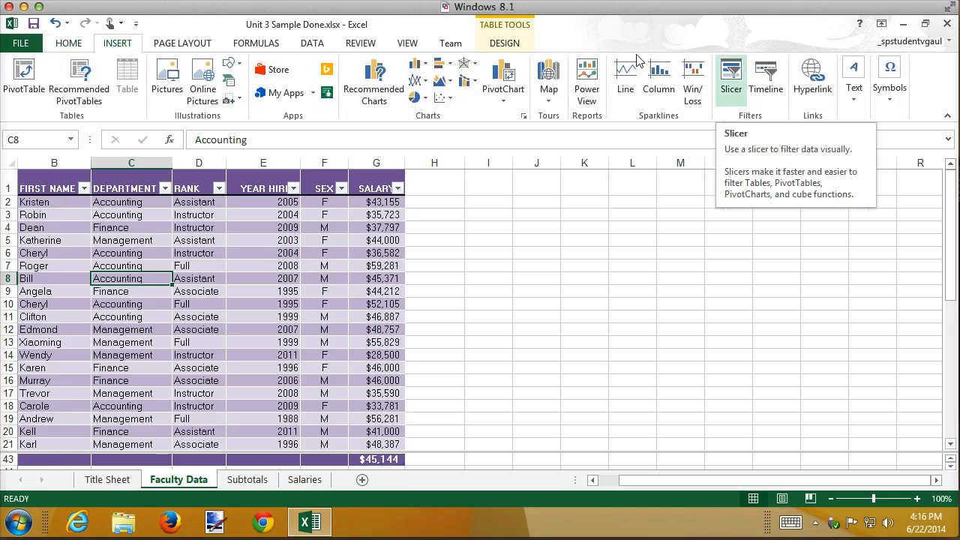
click(502, 43)
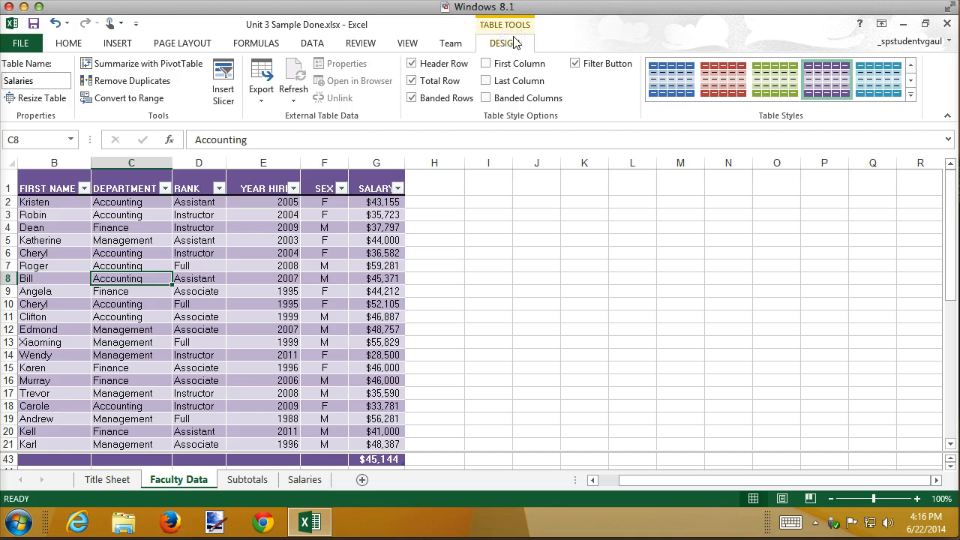
click(222, 78)
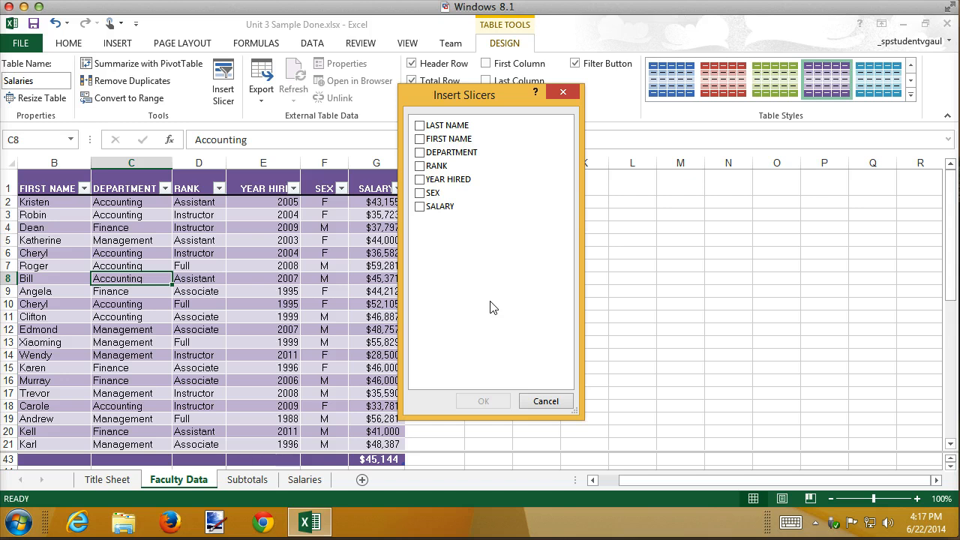
click(420, 179)
click(420, 192)
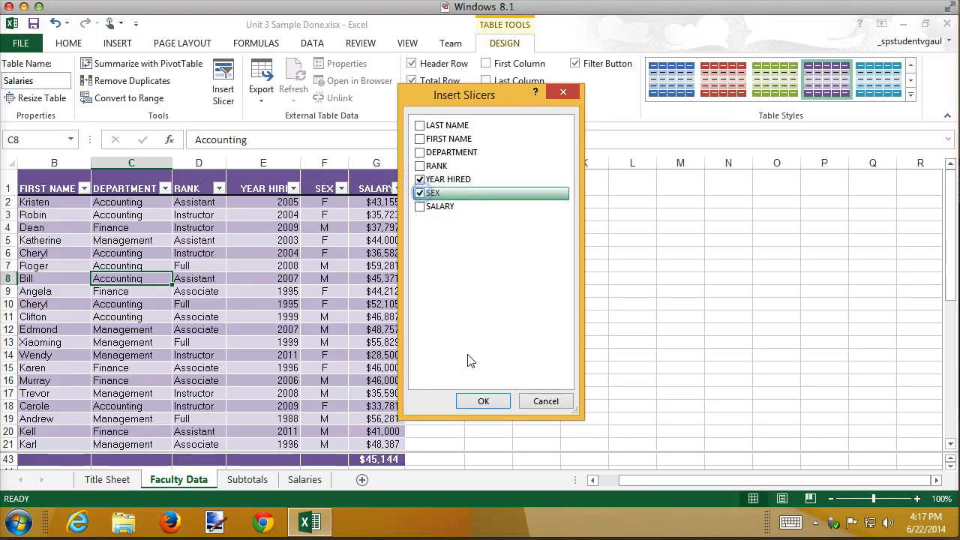
click(492, 401)
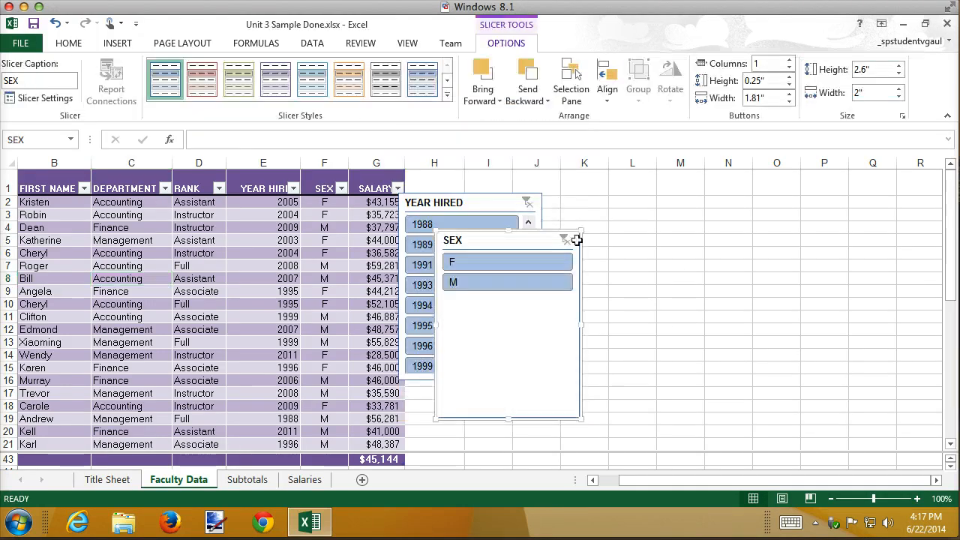
Place the YEAR HIRED and SEX slicers side by side beyond the table's last column, and narrow the YEAR HIRED slicer to about 1.3"
drag(506, 240, 696, 209)
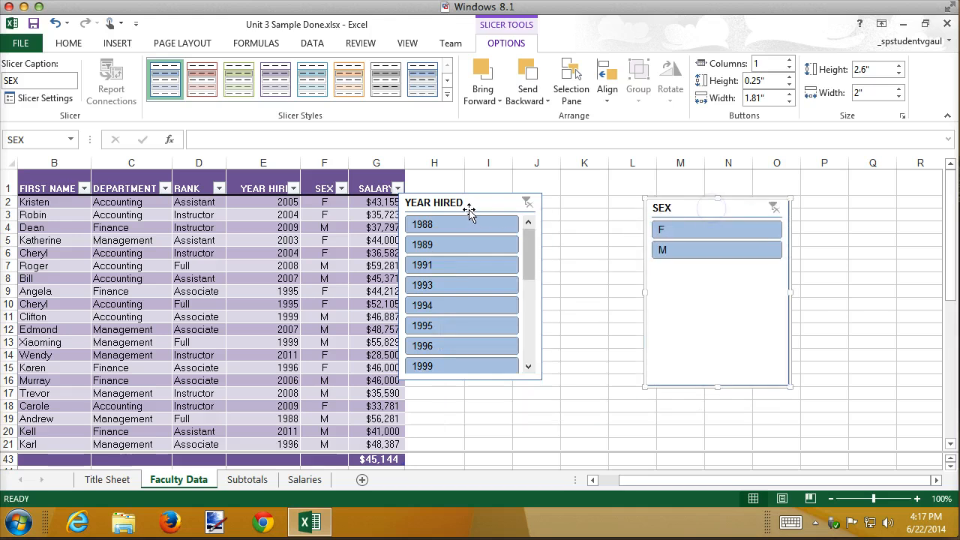
drag(467, 210, 532, 208)
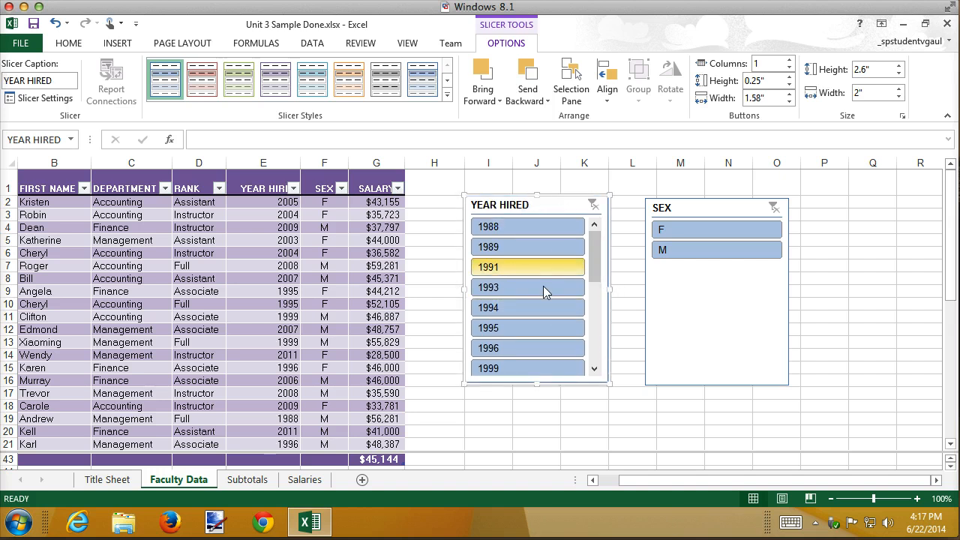
drag(599, 291, 558, 291)
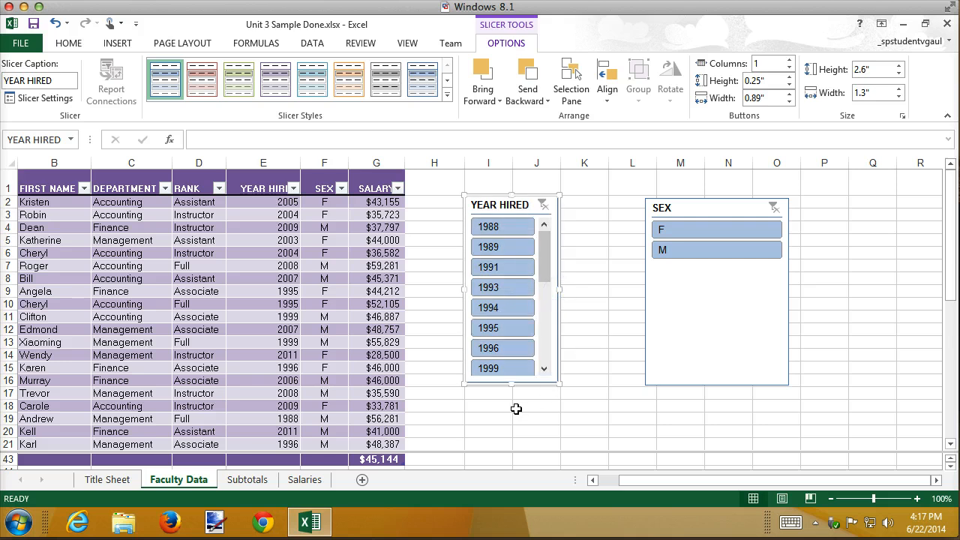
Lengthen the YEAR HIRED slicer to fit every year without scrolling, with its lower edge just below the 2011 entry
drag(516, 385, 510, 476)
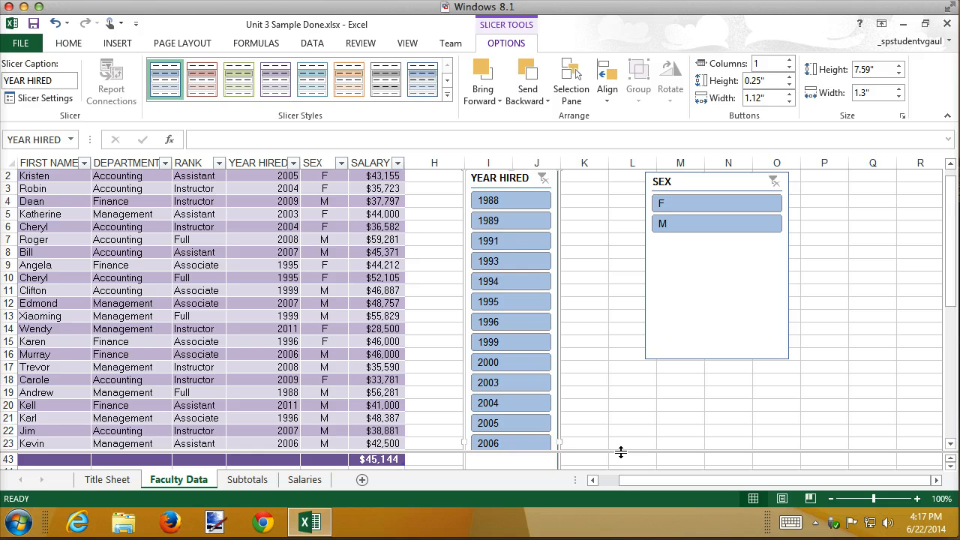
click(615, 412)
scroll(613, 409, down, 9)
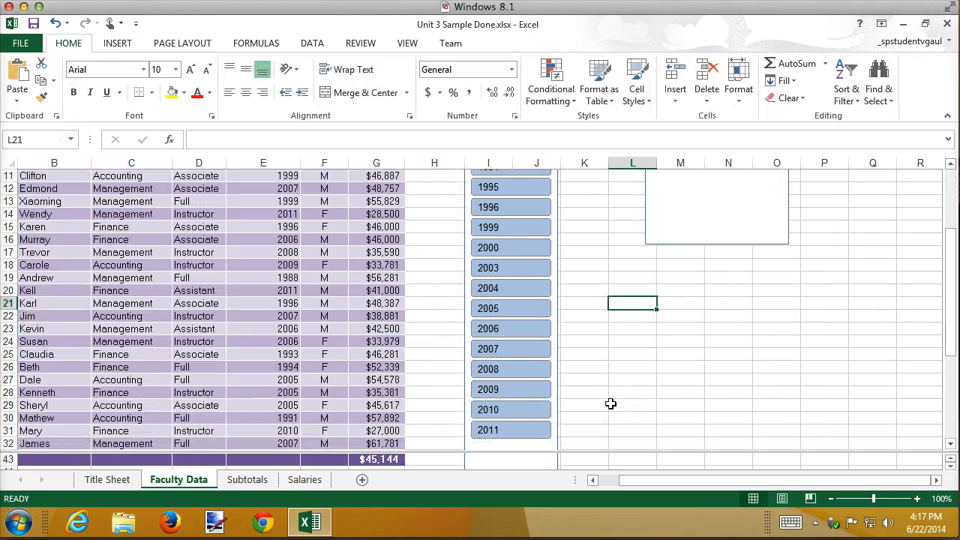
scroll(611, 403, down, 2)
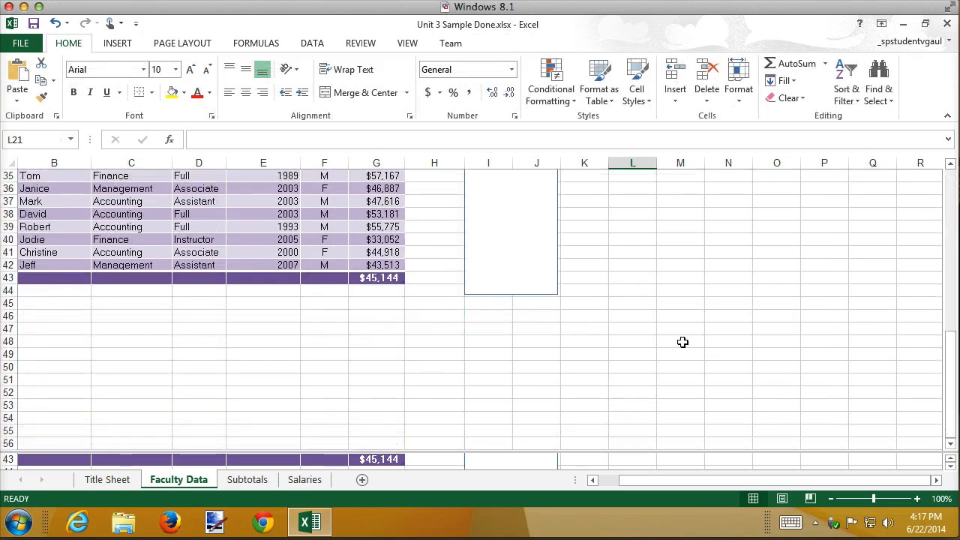
scroll(682, 342, up, 2)
click(518, 375)
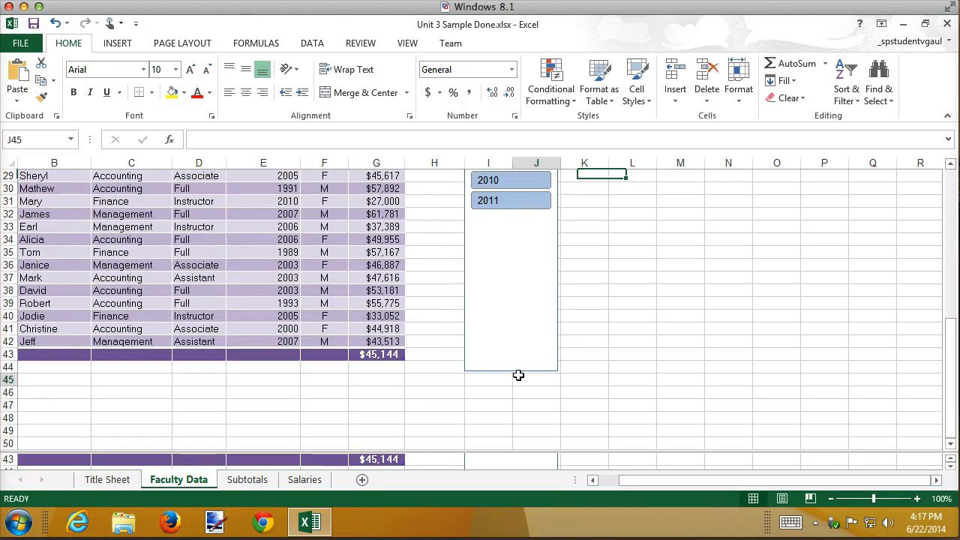
click(511, 359)
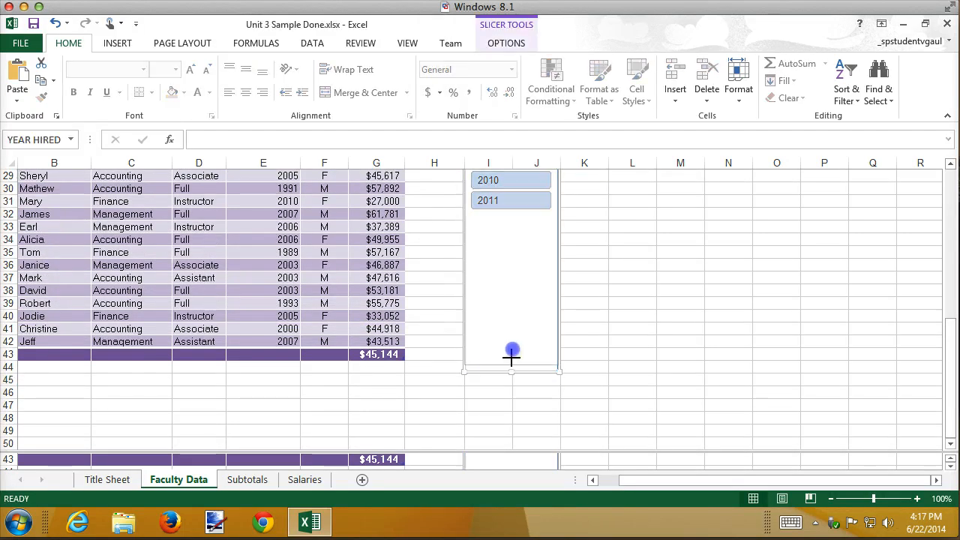
drag(511, 359, 509, 223)
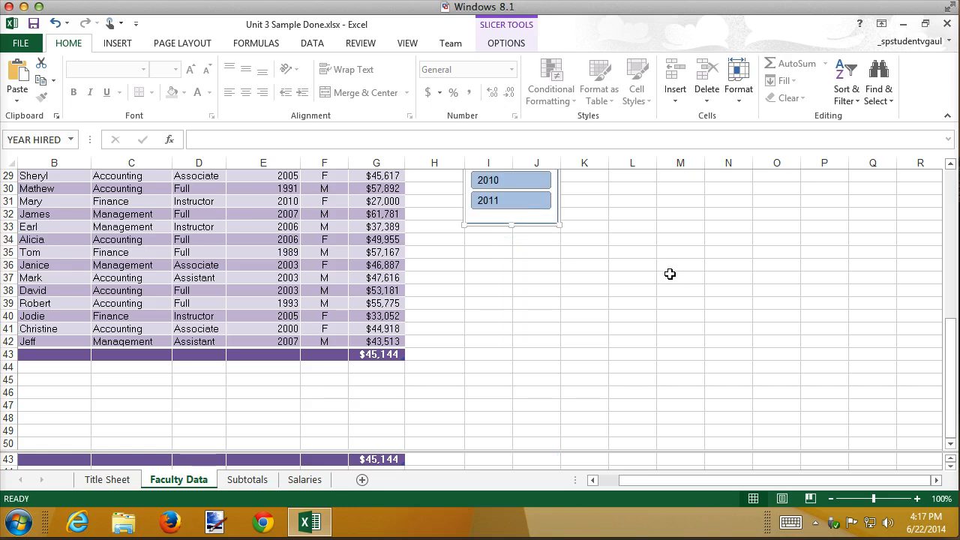
click(648, 231)
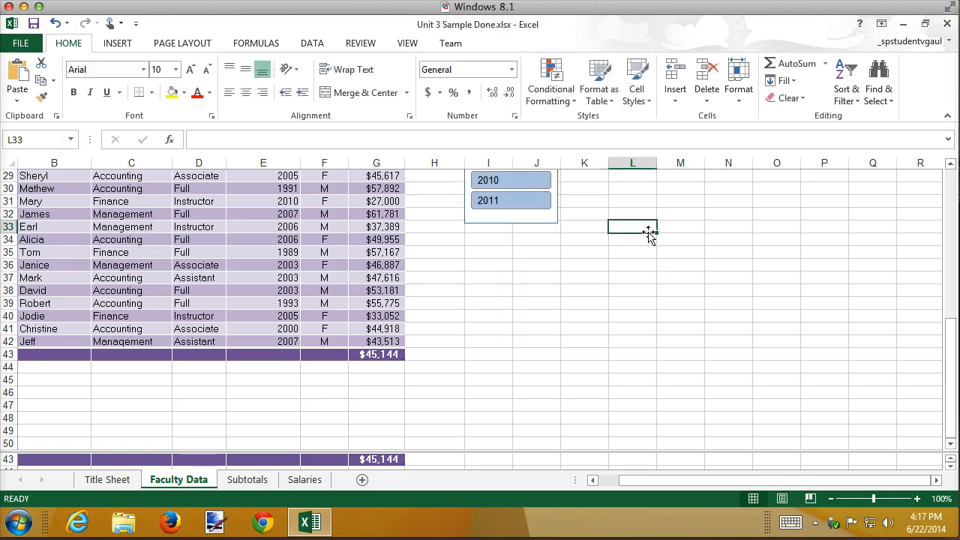
Shrink the SEX slicer to about 0.98" high and 0.72" wide, so it just fits the F and M buttons
scroll(647, 232, up, 7)
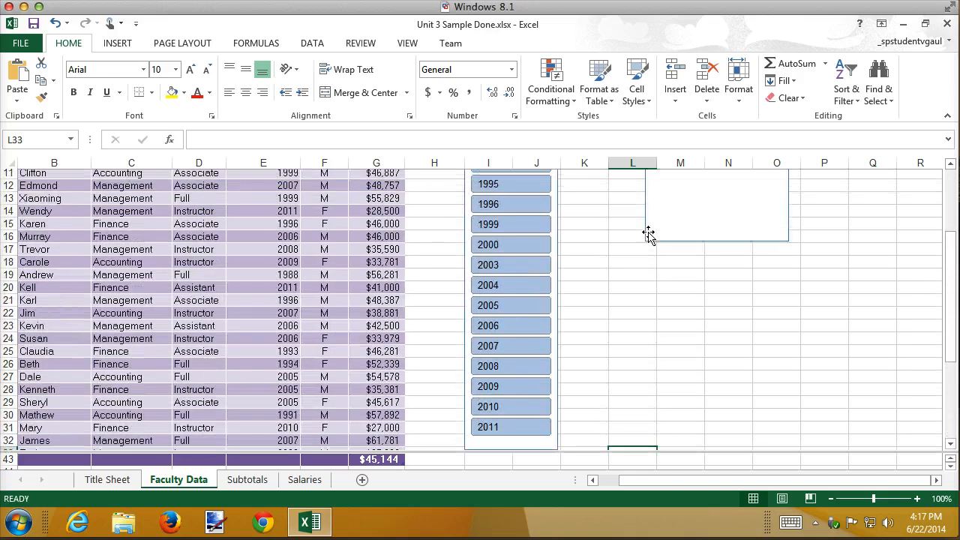
scroll(641, 233, up, 3)
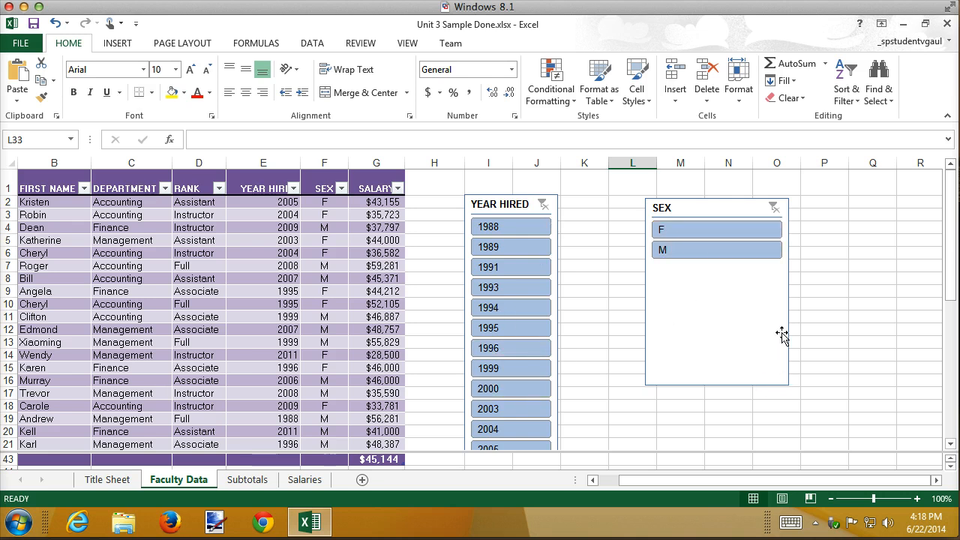
click(751, 356)
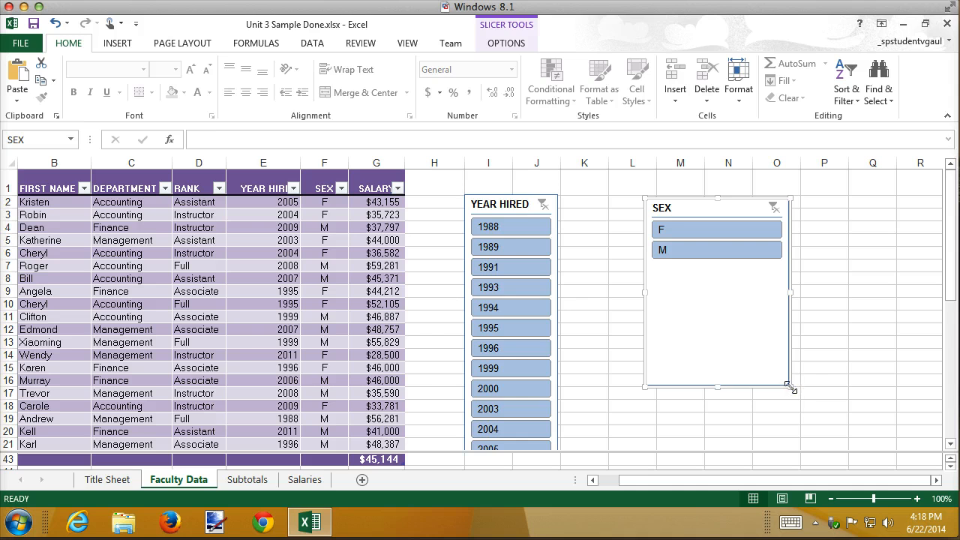
drag(790, 387, 696, 268)
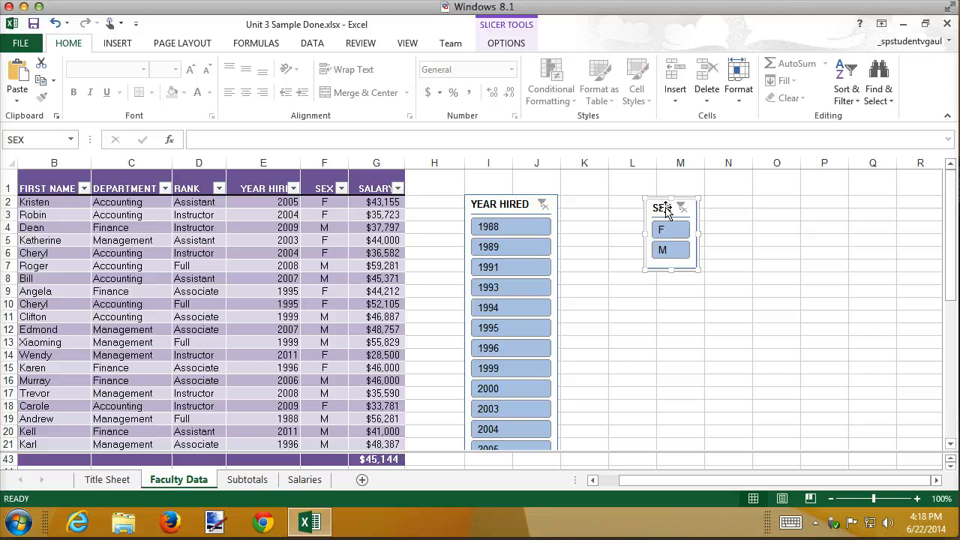
Cut the SEX slicer and paste it at cell L2, beside the YEAR HIRED slicer
drag(665, 210, 767, 248)
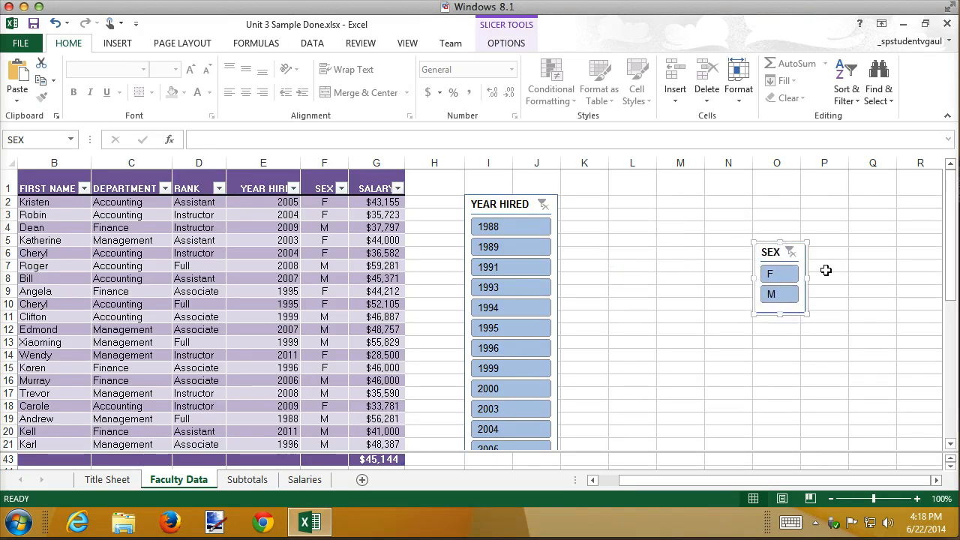
key(Delete)
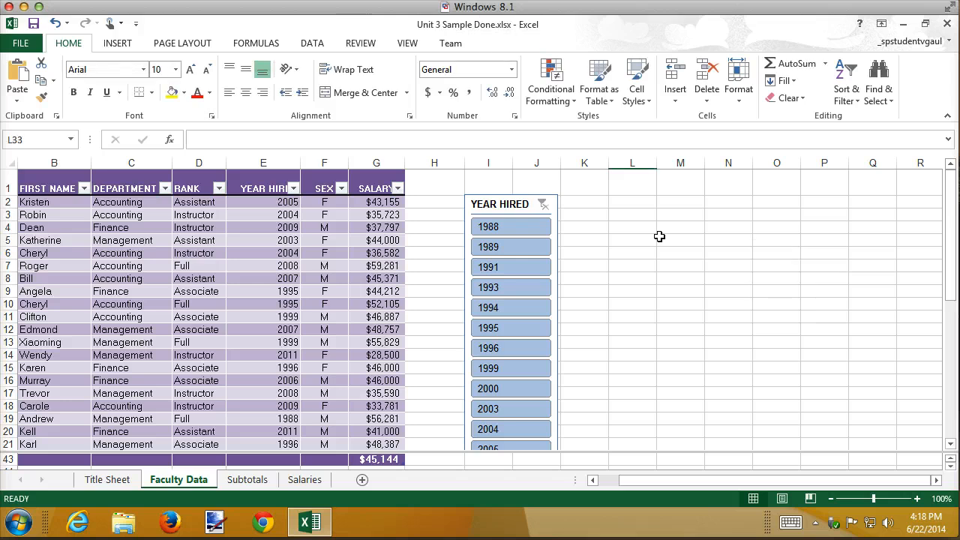
click(634, 203)
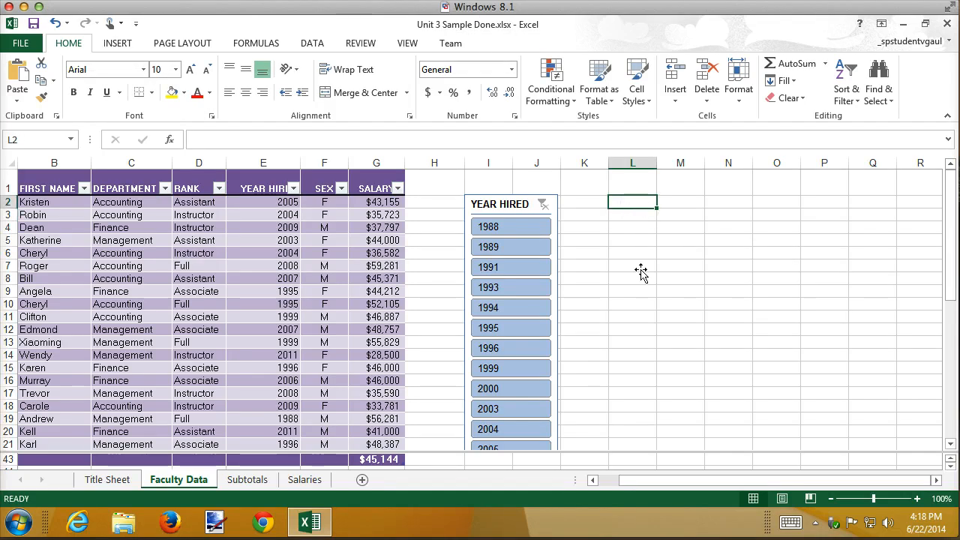
key(ctrl+v)
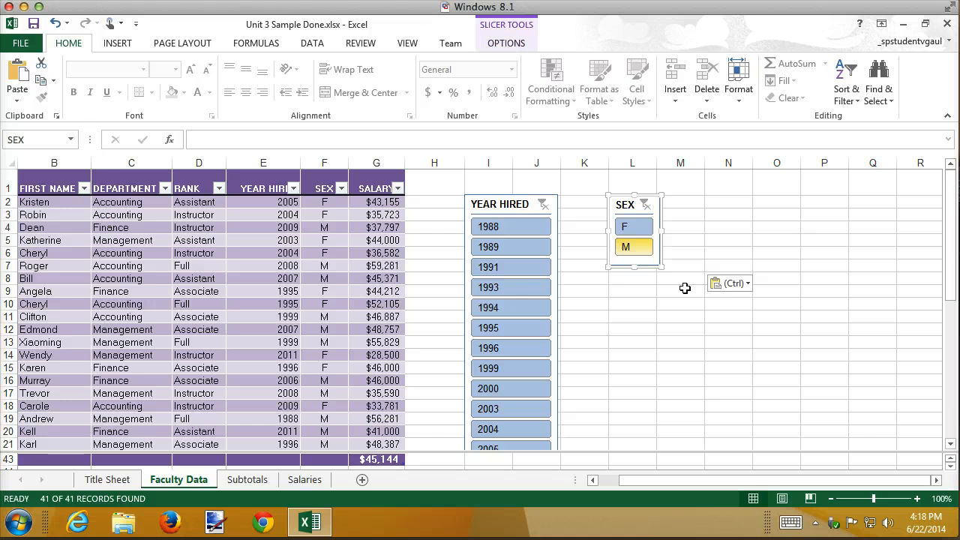
Apply the purple style from the Dark slicer styles to both the SEX and YEAR HIRED slicers
click(495, 33)
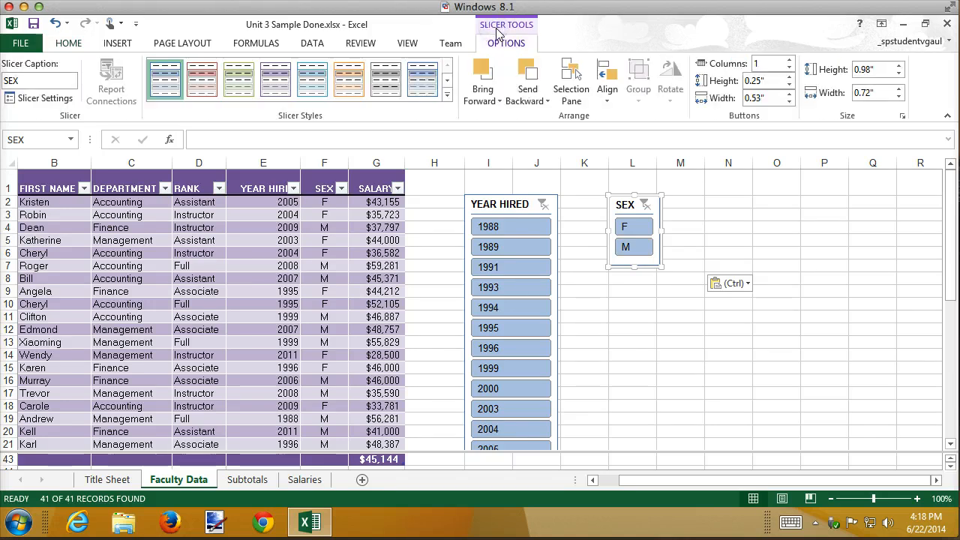
click(447, 96)
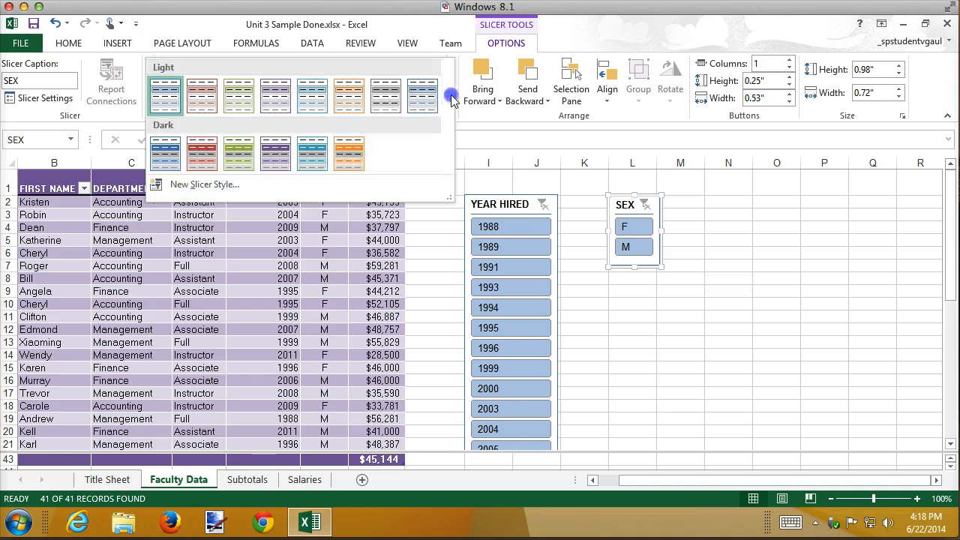
click(279, 153)
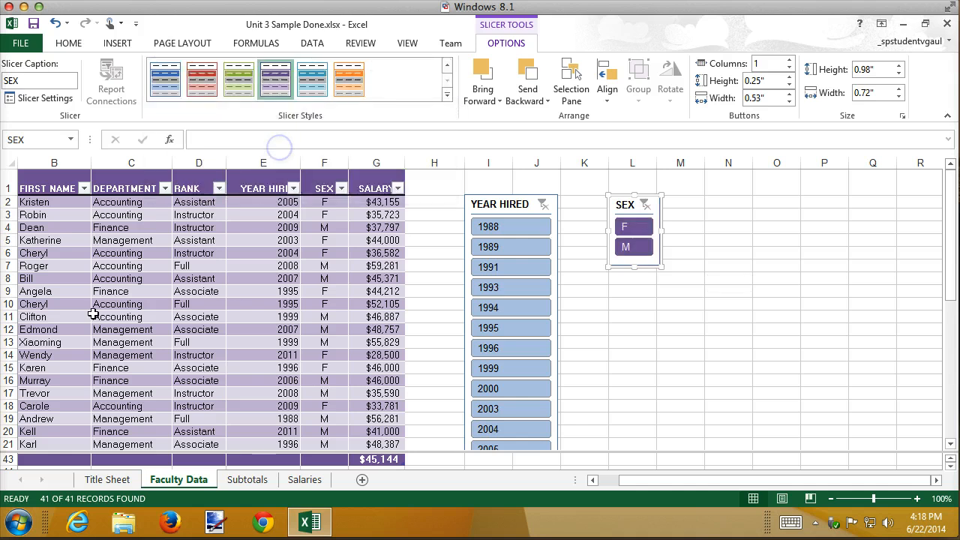
click(509, 207)
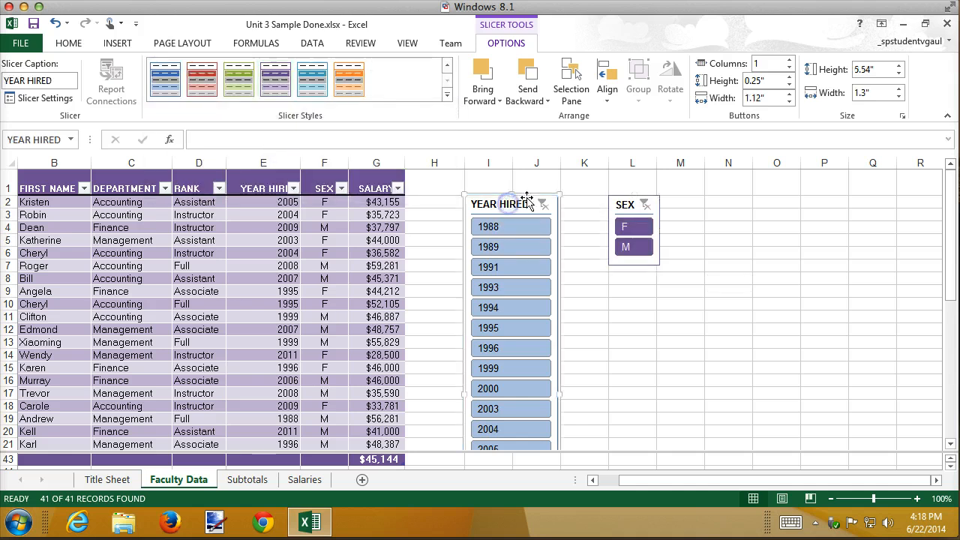
click(270, 86)
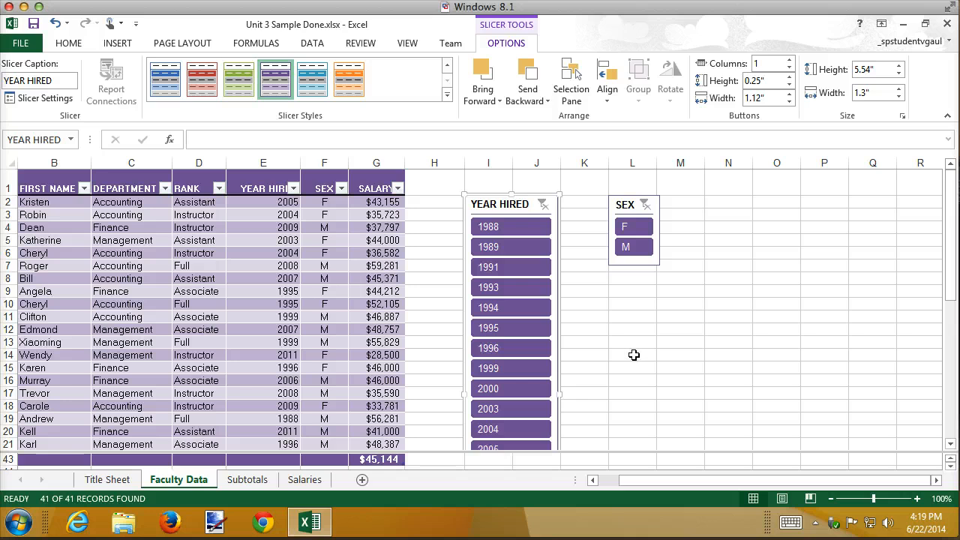
Filter the table to year 1988 with the YEAR HIRED slicer, and clear that filter
click(503, 230)
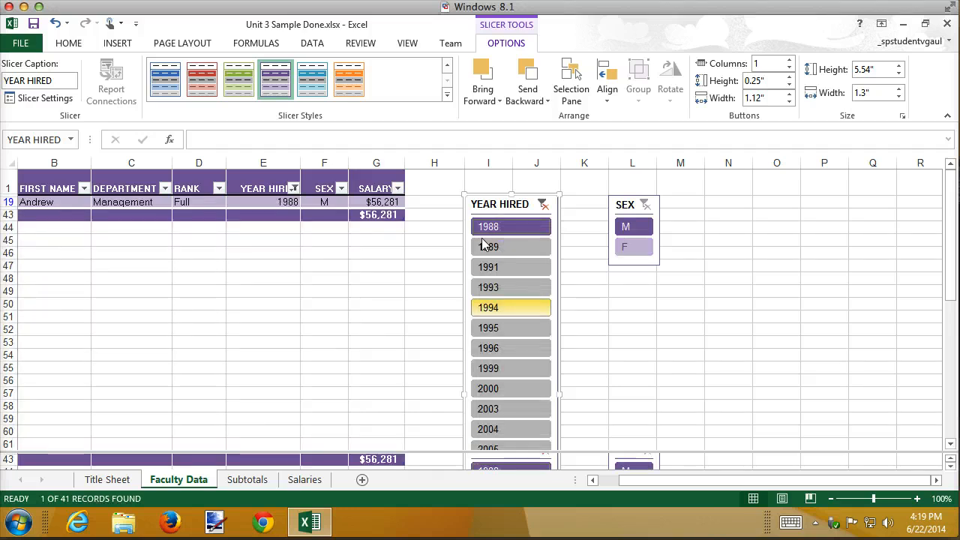
click(543, 204)
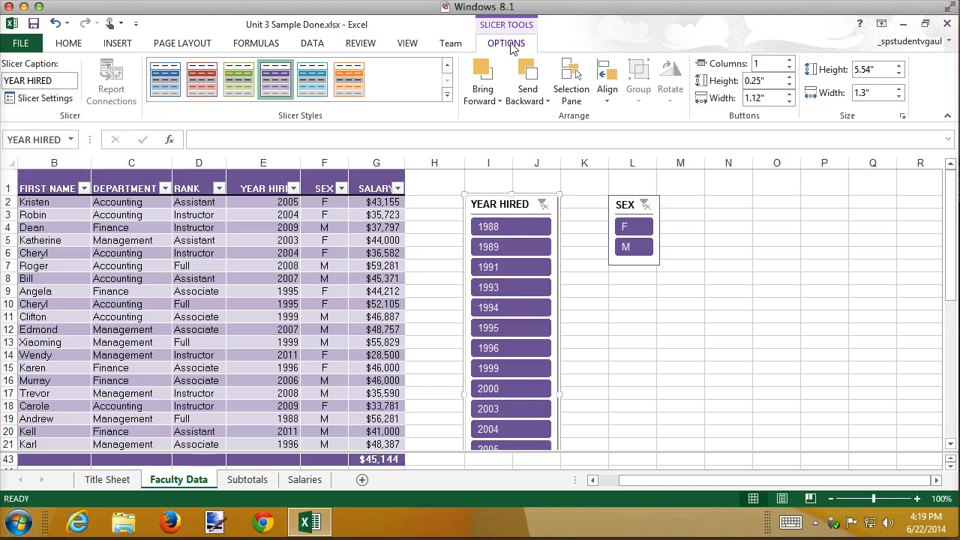
Set the YEAR HIRED slicer to sort its items in descending order (Z to A)
click(25, 100)
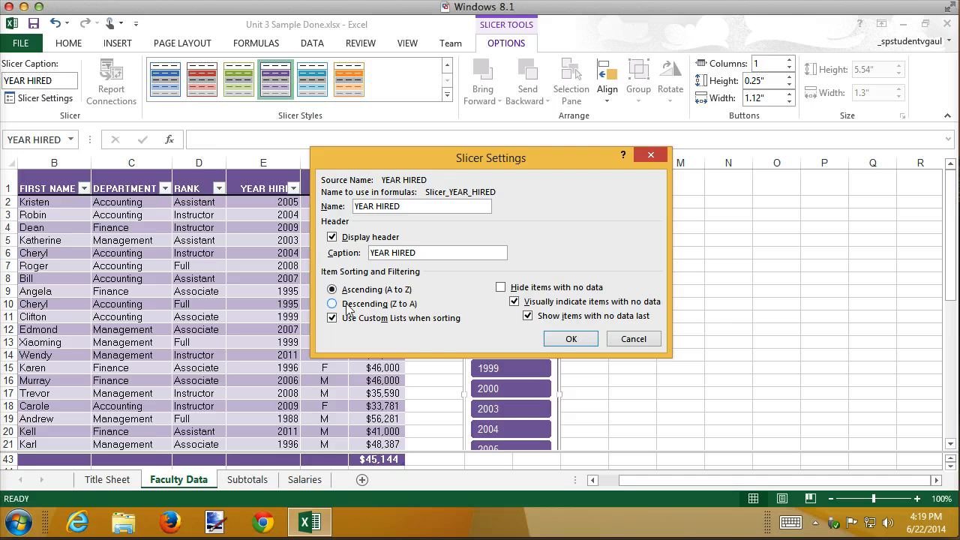
click(338, 303)
click(571, 339)
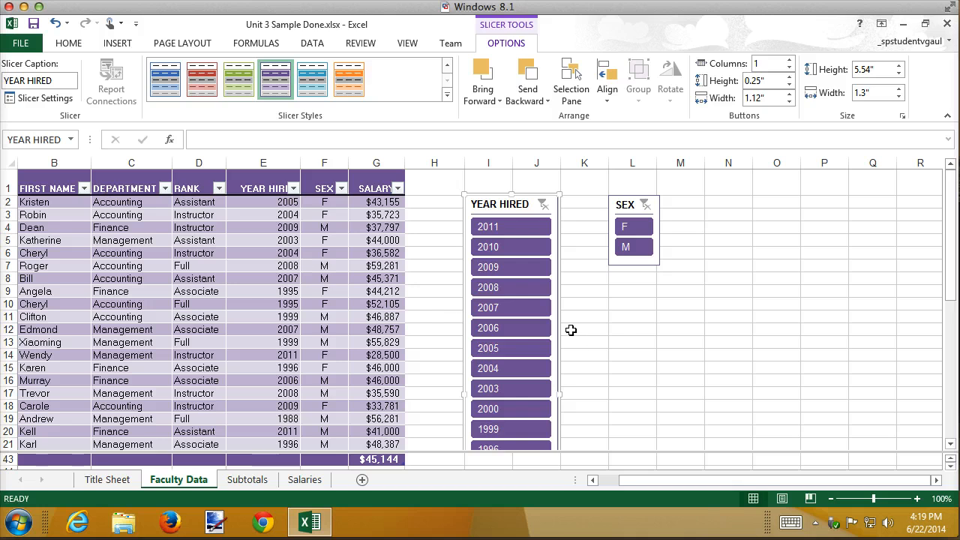
Filter the table to 2008 with the YEAR HIRED slicer, and add 2009 through the YEAR HIRED column's own filter
click(506, 288)
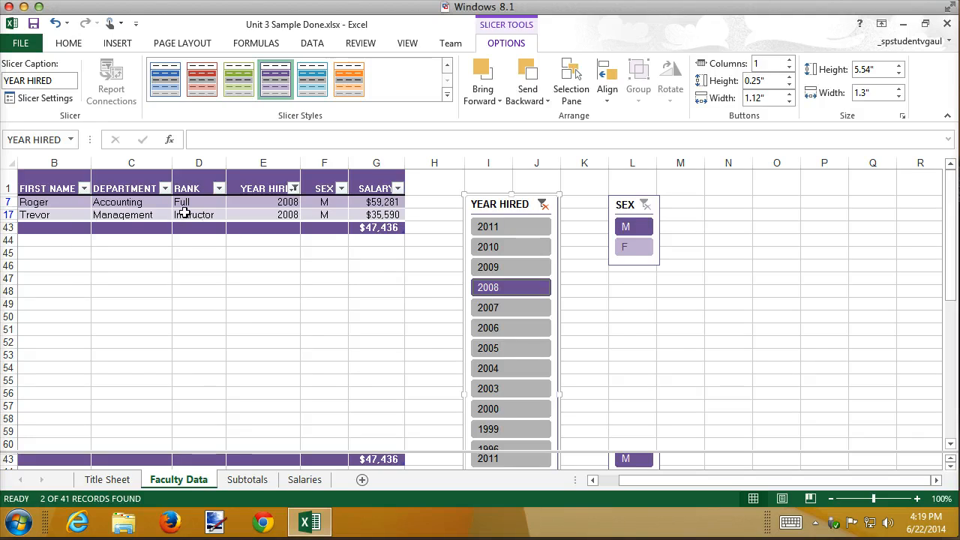
click(294, 192)
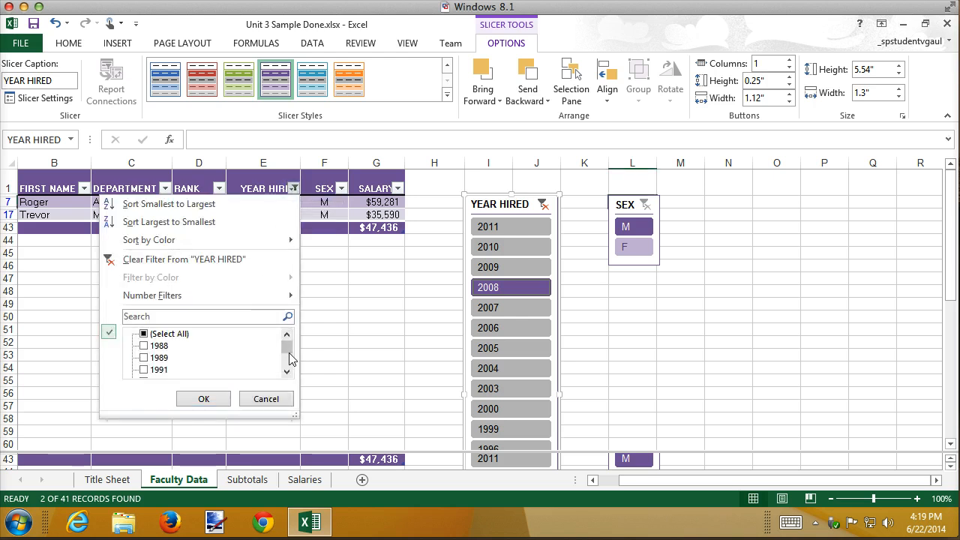
drag(289, 349, 317, 366)
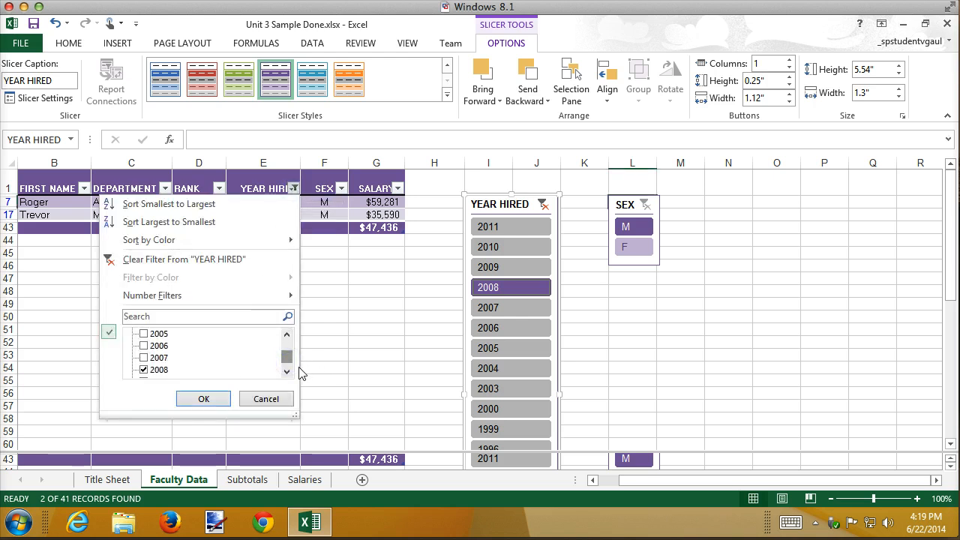
click(286, 370)
click(287, 371)
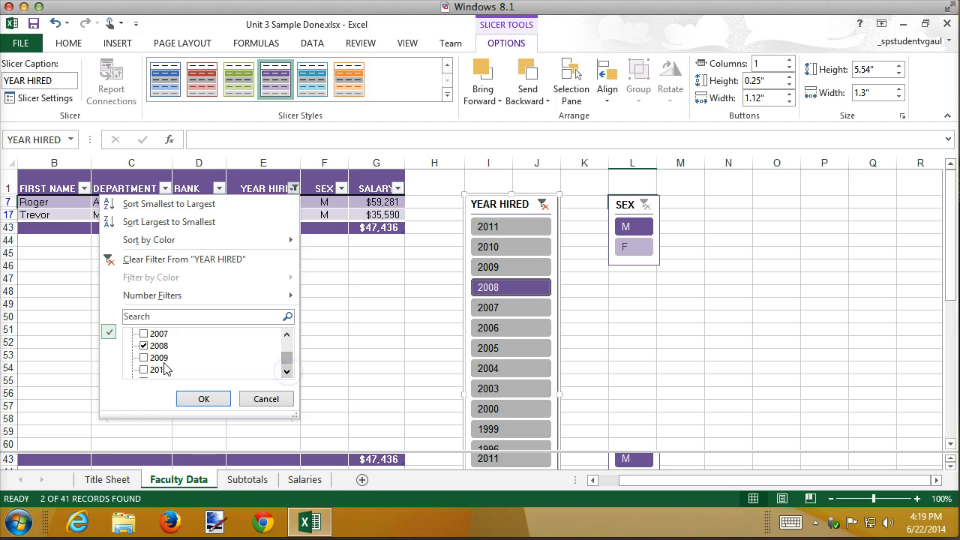
click(147, 359)
click(201, 399)
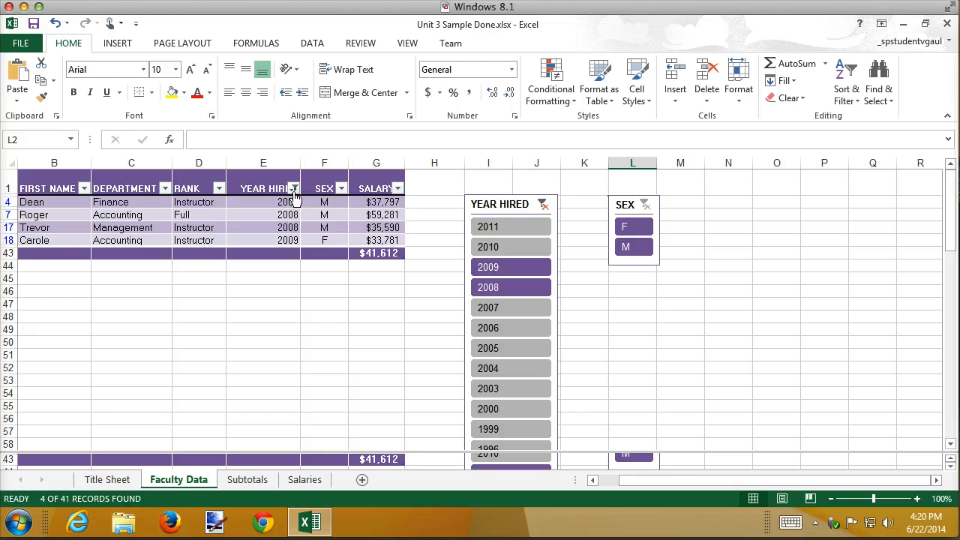
Use the YEAR HIRED slicer to filter to 2008 plus 2009, and extend the selection to the range 2008 through 2011
click(508, 288)
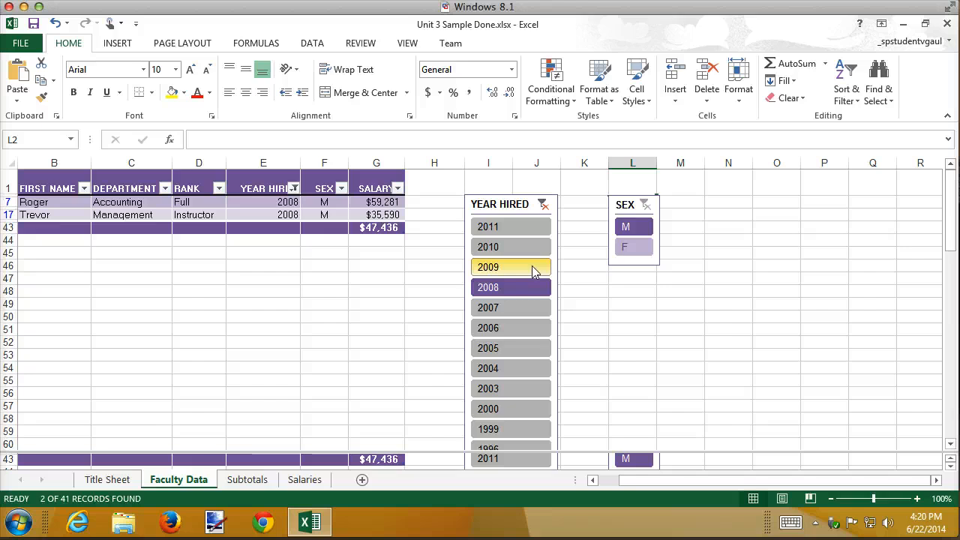
ctrl+click(533, 269)
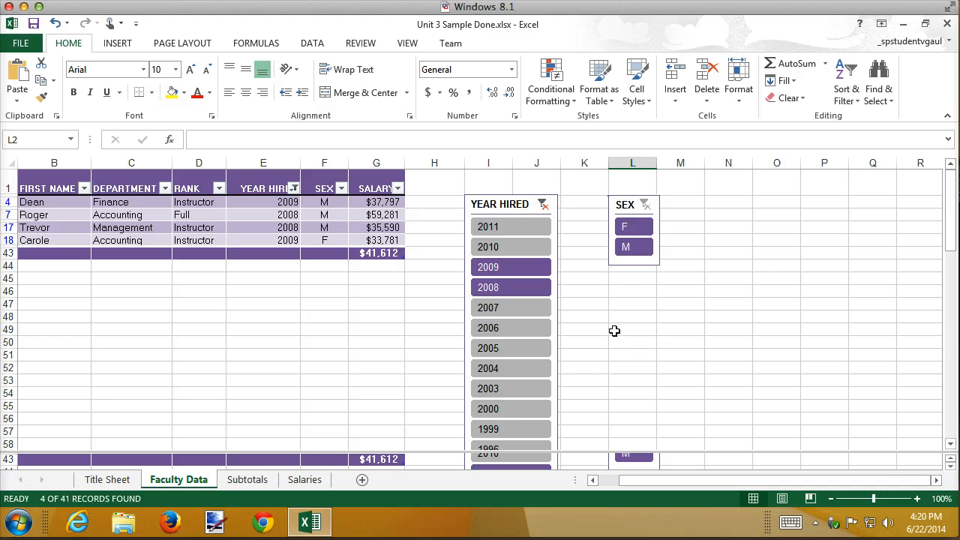
click(512, 292)
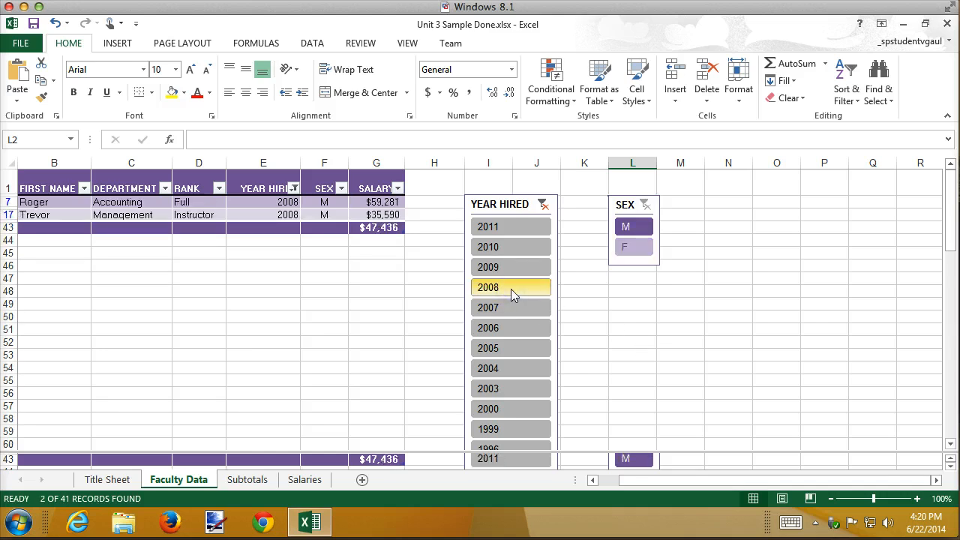
shift+click(512, 228)
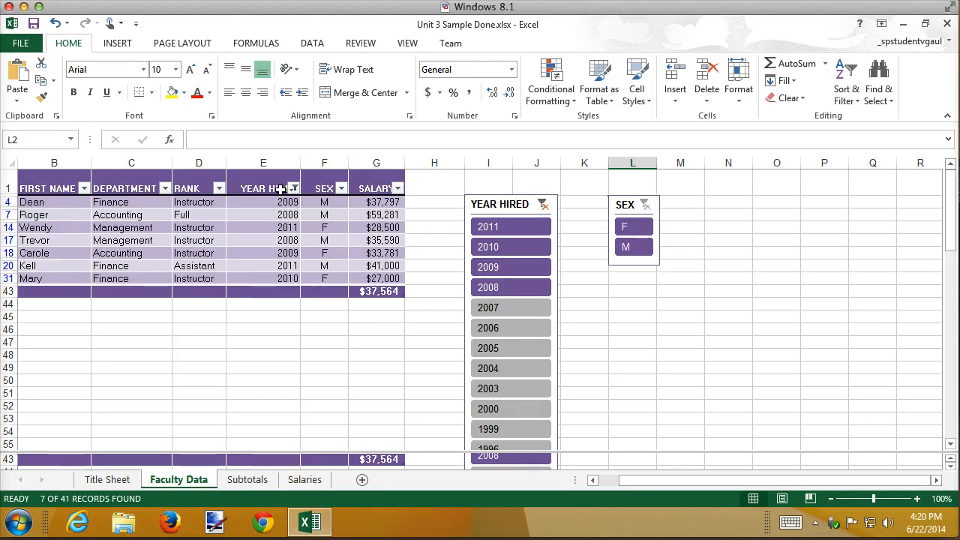
Check the clear-filter choices for the table and the YEAR HIRED column, and clear the filter from the YEAR HIRED slicer
click(855, 99)
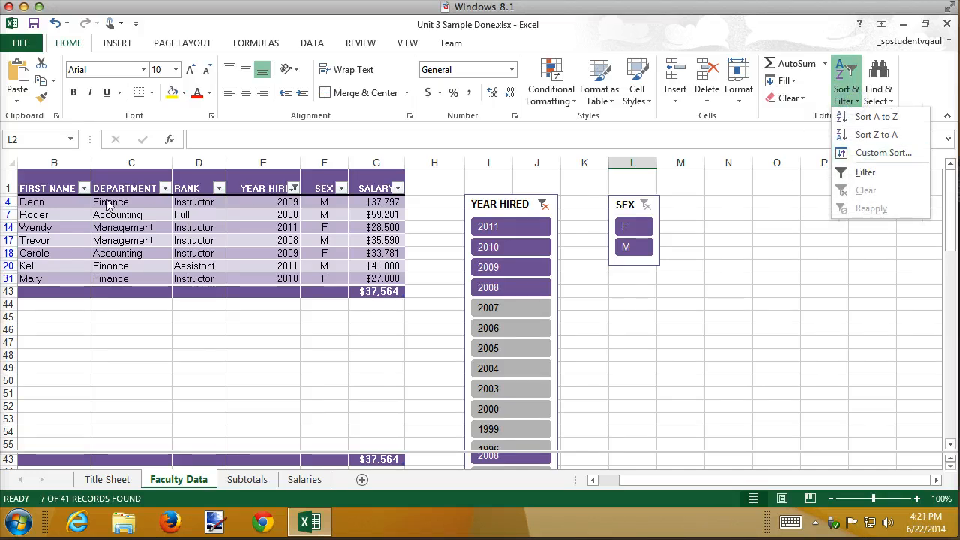
click(120, 232)
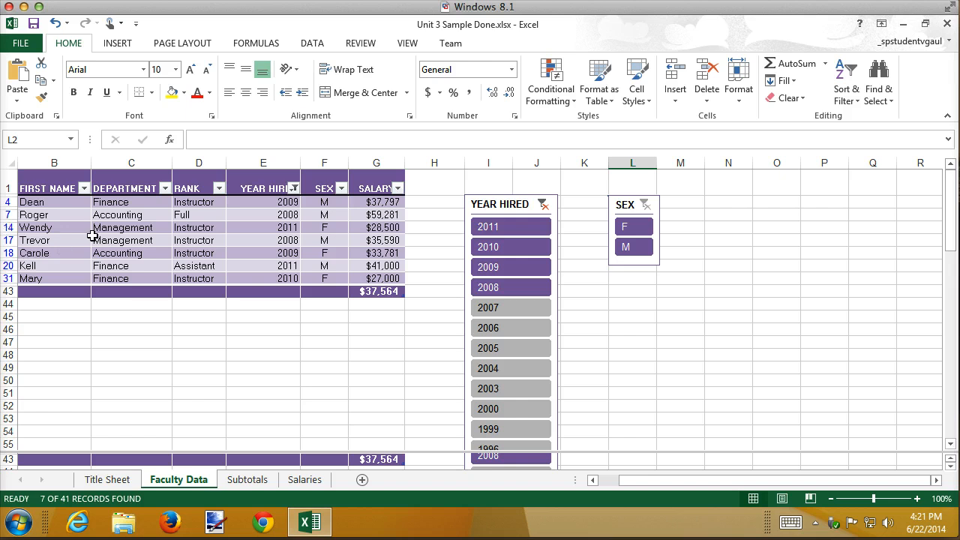
click(107, 227)
click(846, 91)
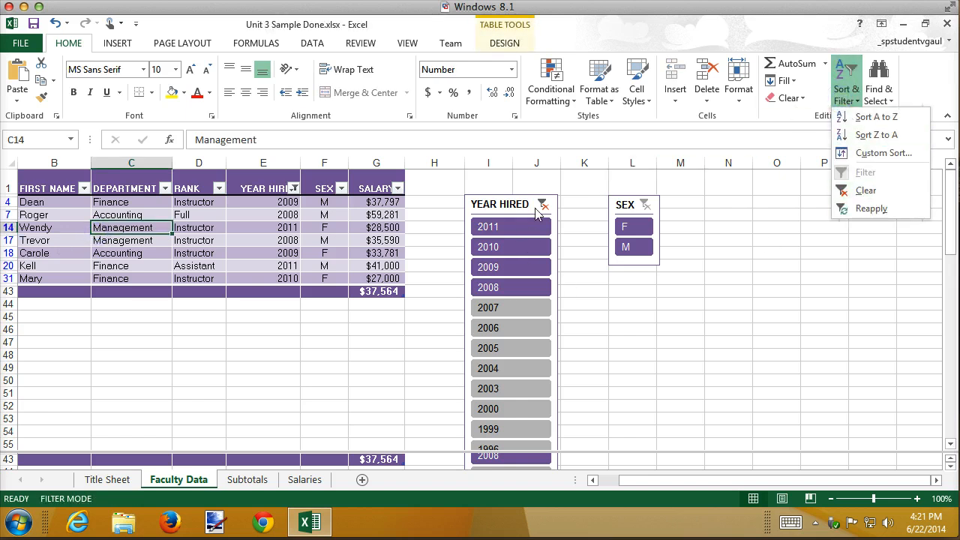
click(294, 190)
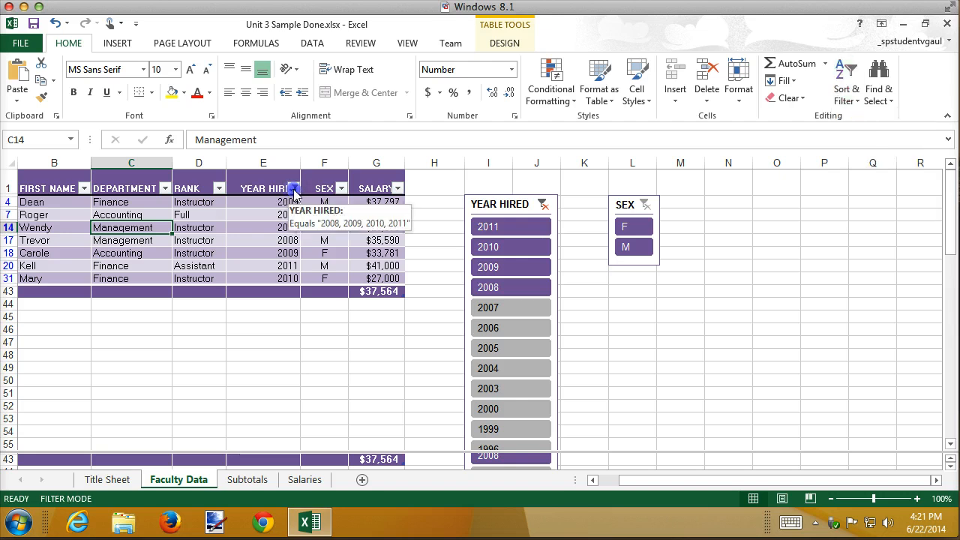
click(293, 189)
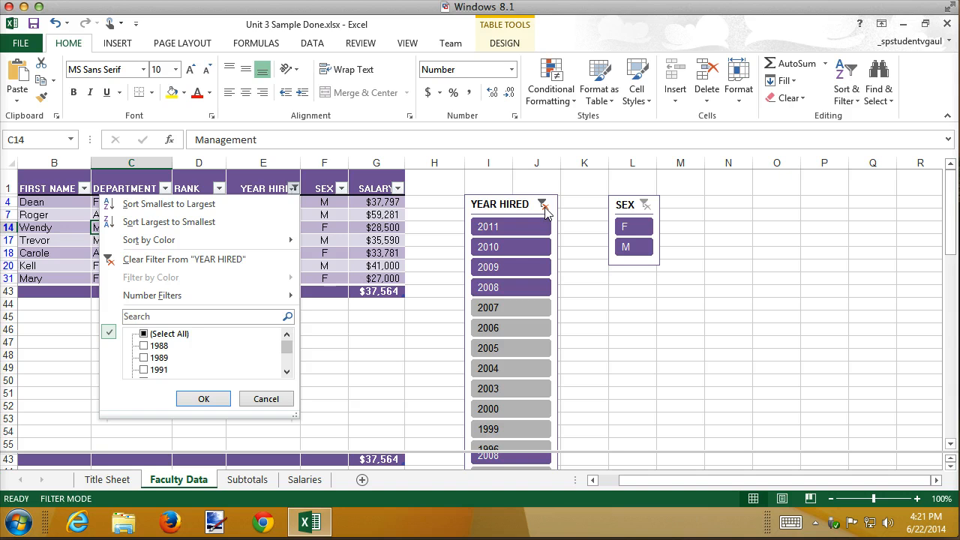
click(544, 208)
click(544, 208)
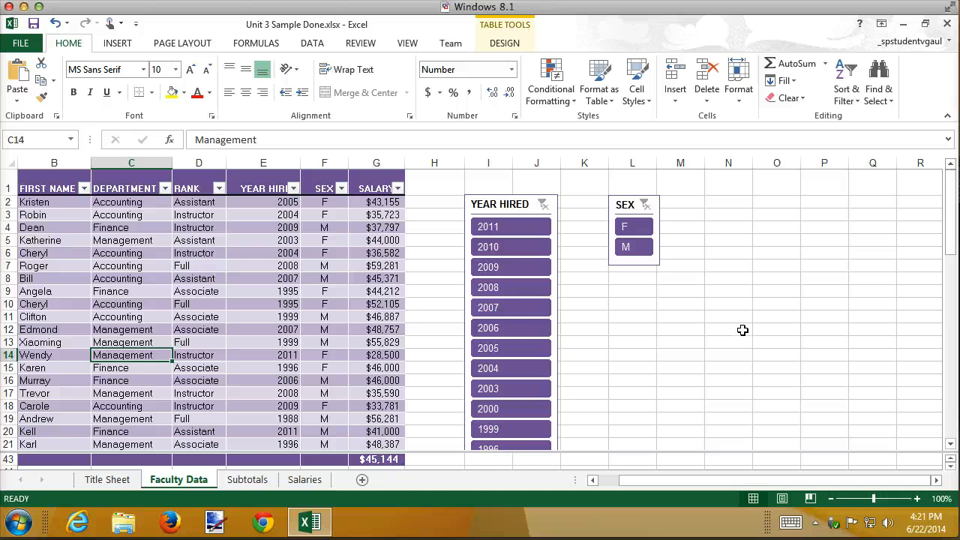
Filter the table with both slicers to the years 2008 through 2011 and sex F
click(530, 289)
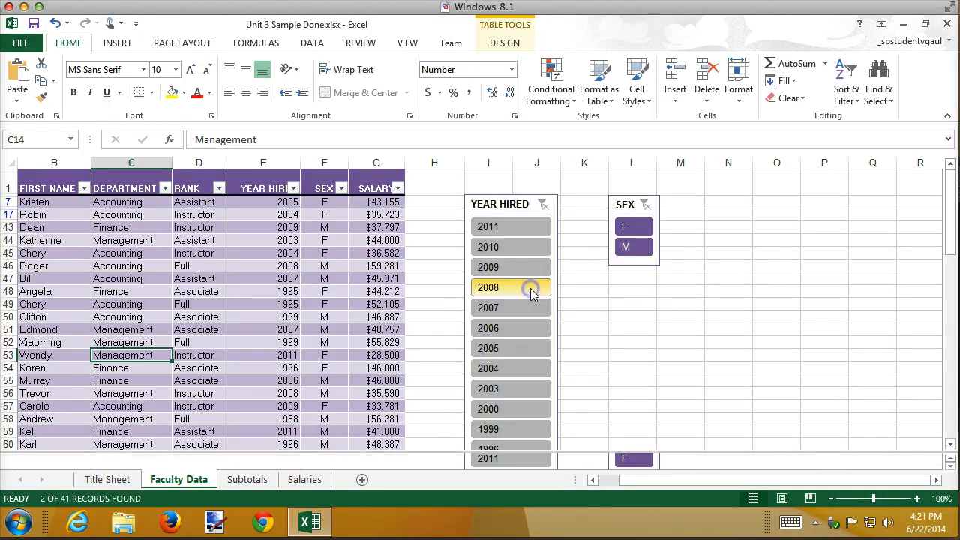
shift+click(529, 227)
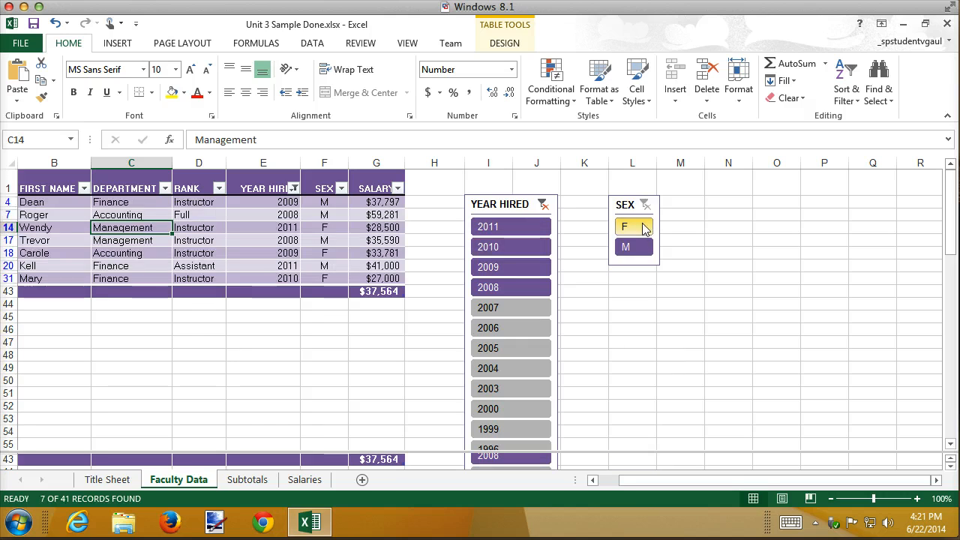
click(639, 226)
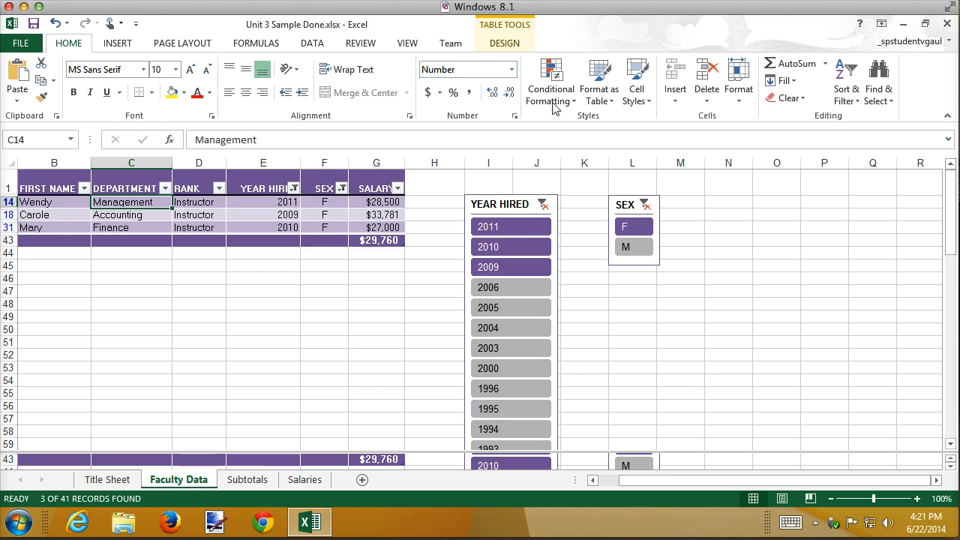
Switch to the Salaries sheet, try the PivotTable field list's display toggle, and leave the list hidden
click(305, 480)
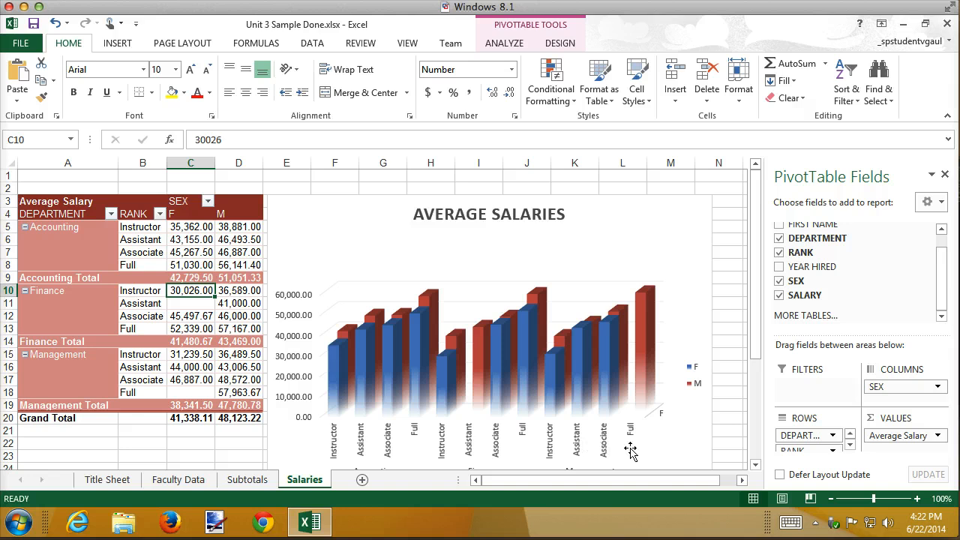
click(742, 479)
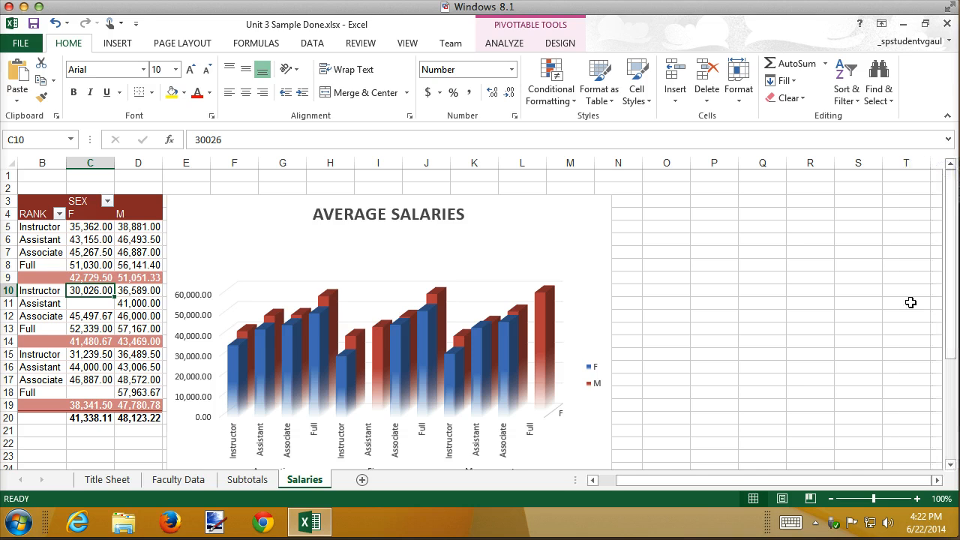
click(565, 45)
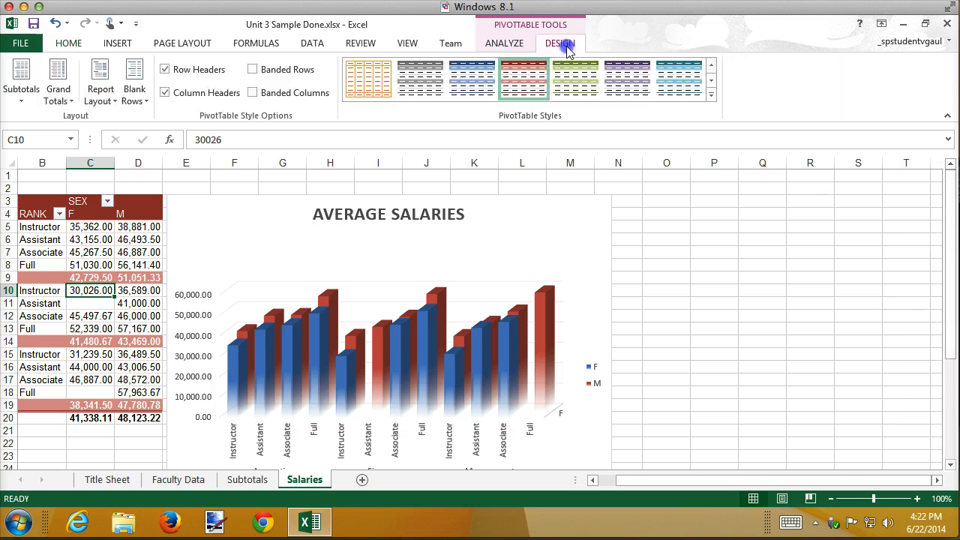
click(501, 43)
click(885, 65)
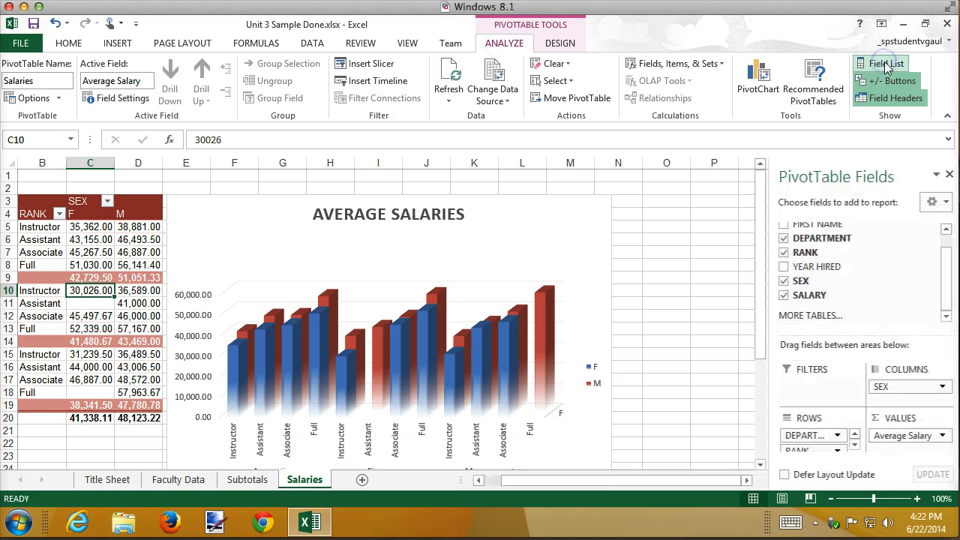
click(886, 65)
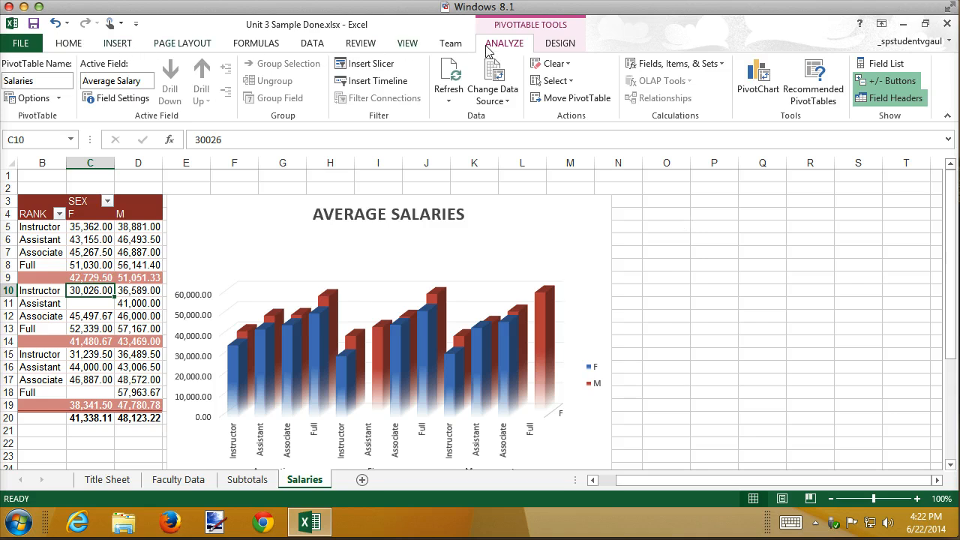
Insert a RANK slicer for the average salary PivotTable
click(377, 66)
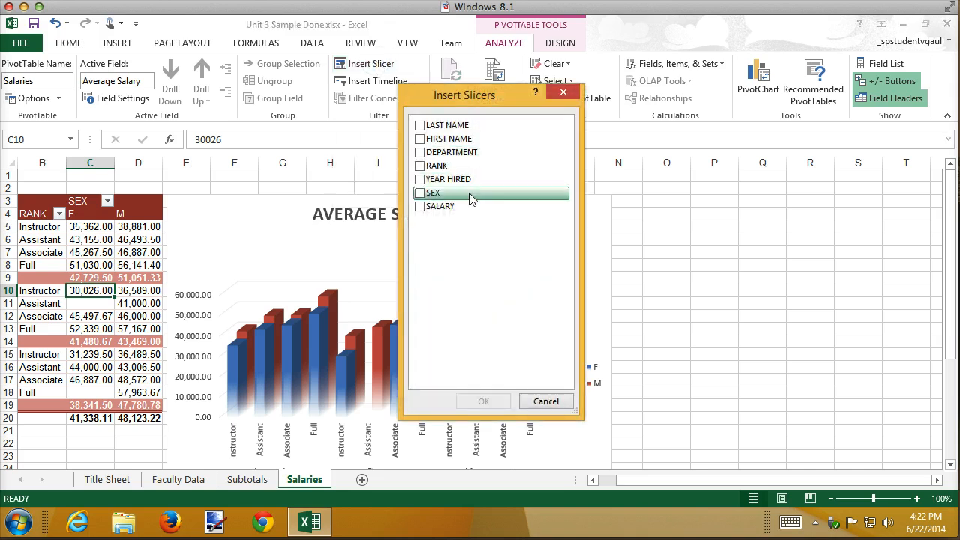
click(419, 167)
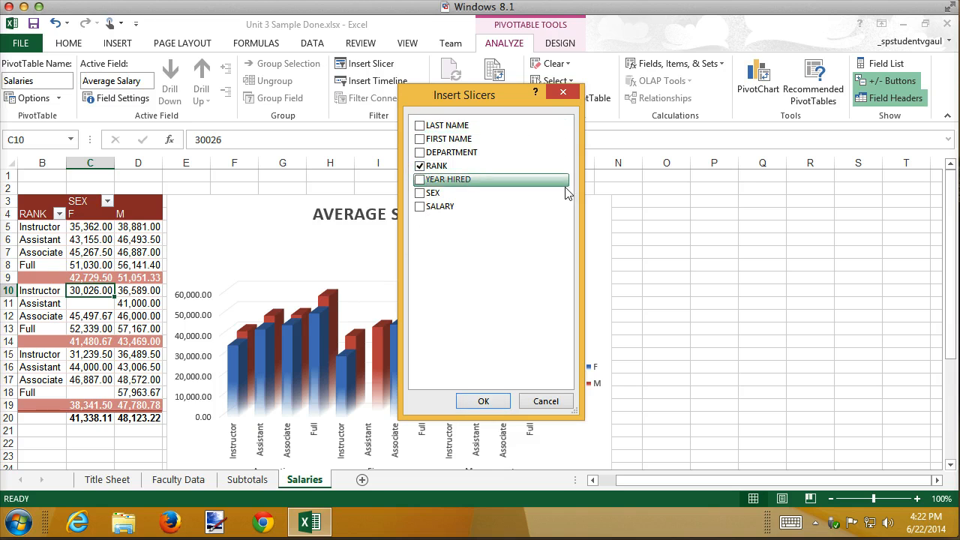
click(488, 400)
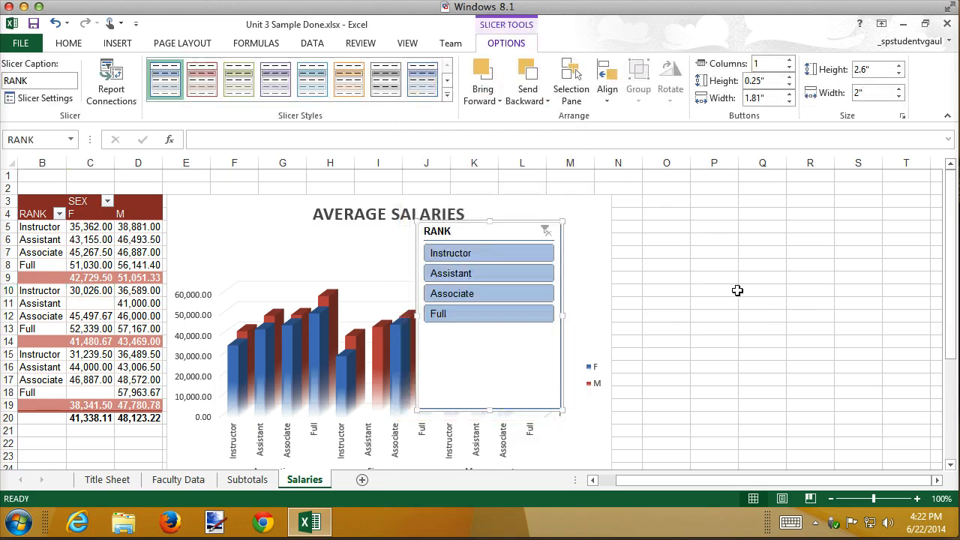
Place the RANK slicer beside the Average Salaries chart at about 1.53" high by 1.16" wide, and apply the red slicer style
drag(492, 233, 722, 207)
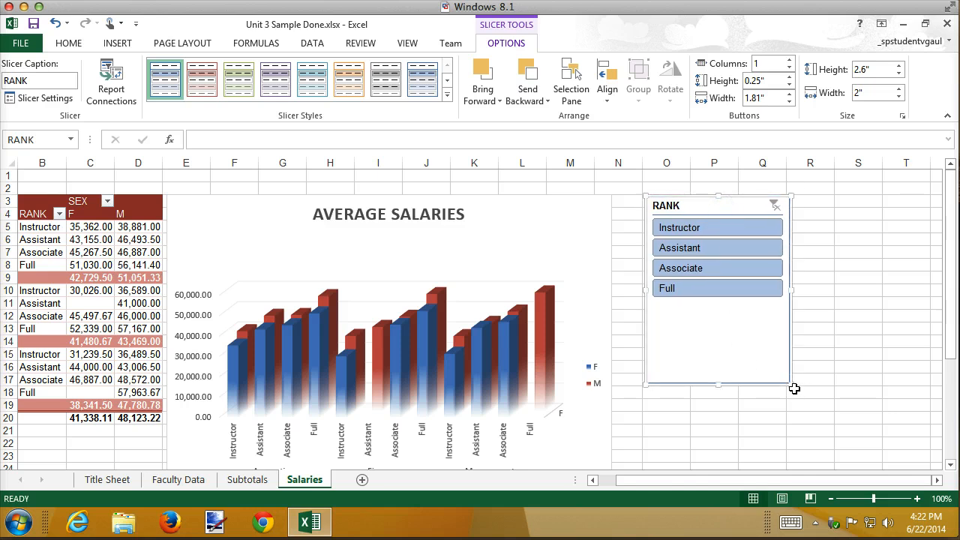
drag(793, 386, 729, 306)
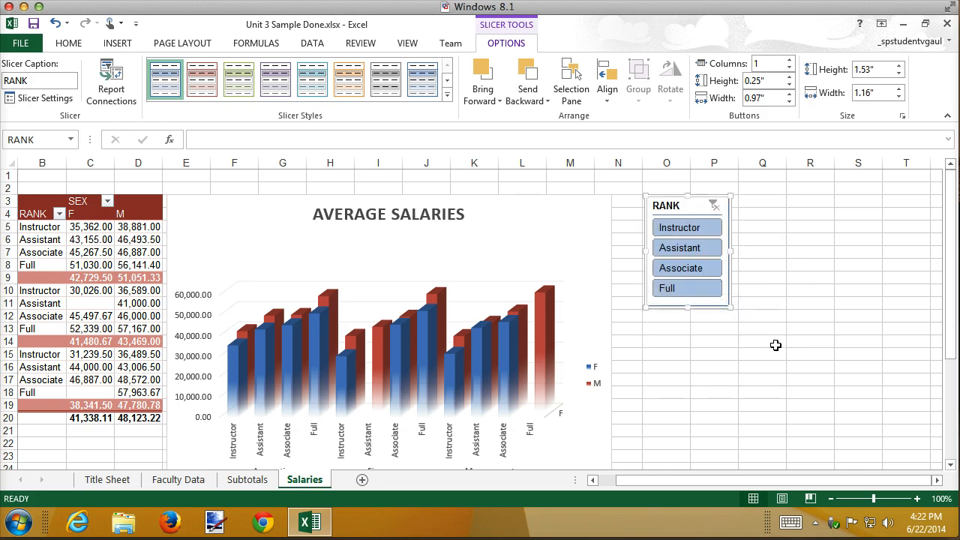
click(447, 95)
click(202, 154)
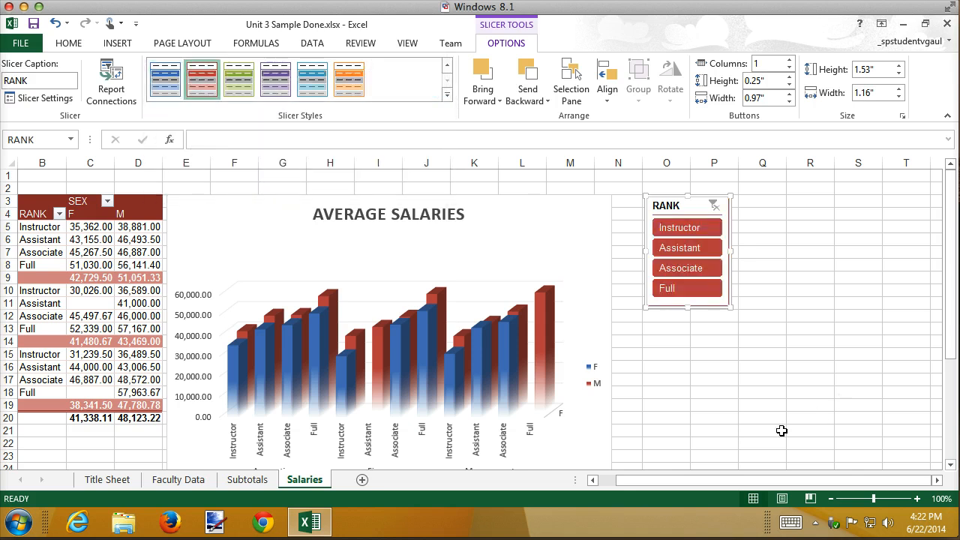
Filter the salary PivotTable and chart with the RANK slicer to both Assistant and Associate
click(688, 253)
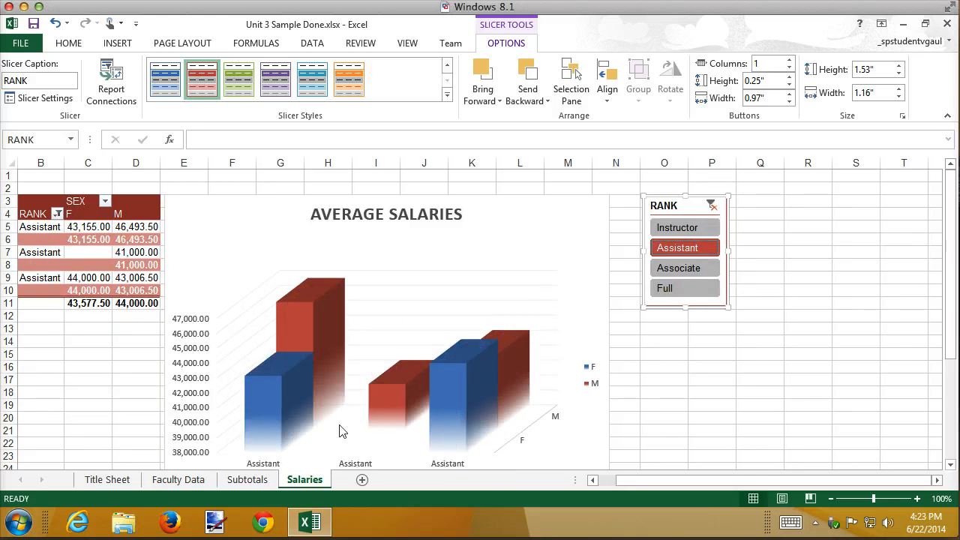
ctrl+click(697, 268)
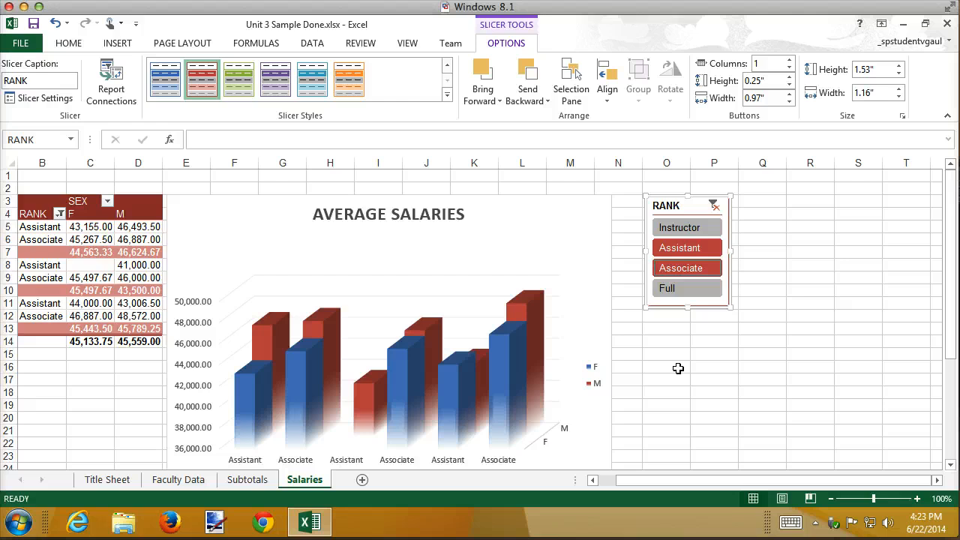
Examine which ranks are checked in the PivotTable's RANK filter list, and close it without changing the filter
click(60, 216)
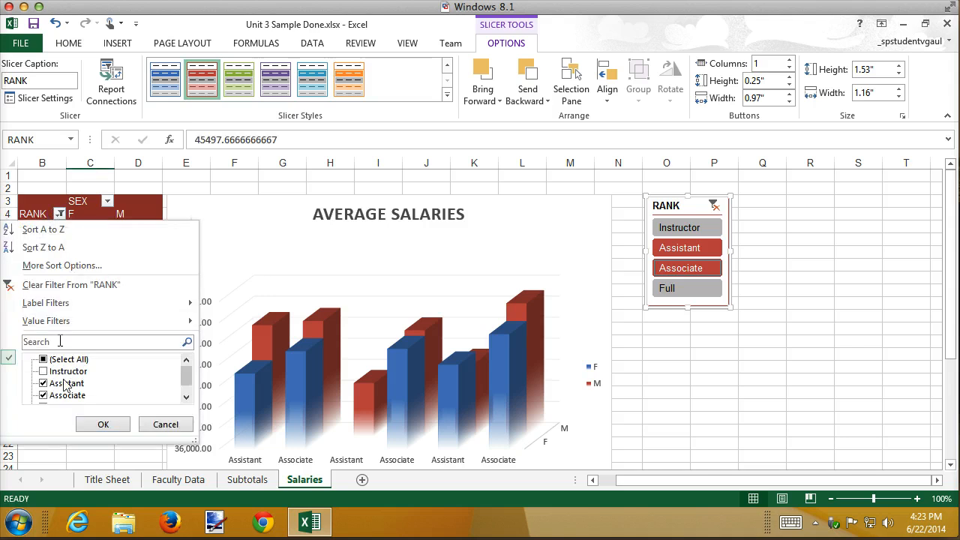
click(187, 388)
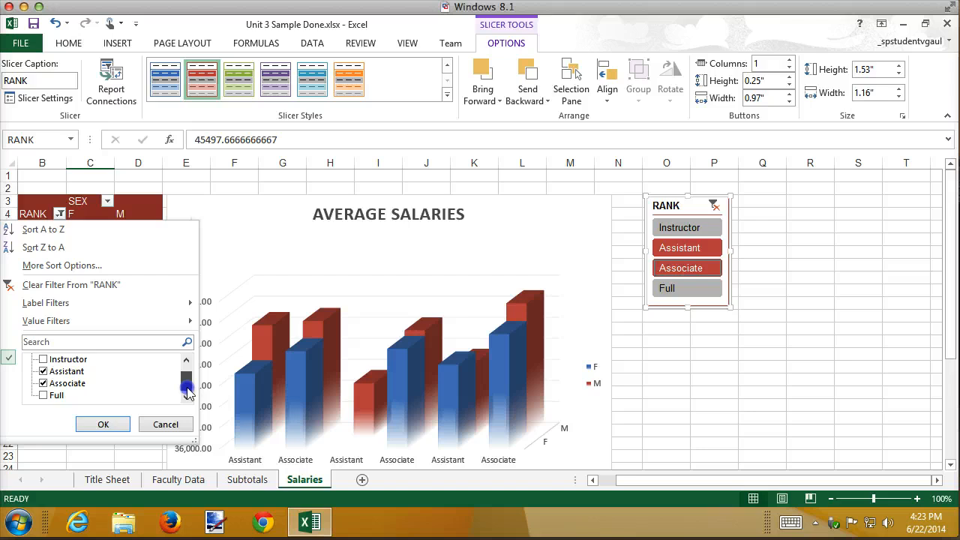
click(752, 368)
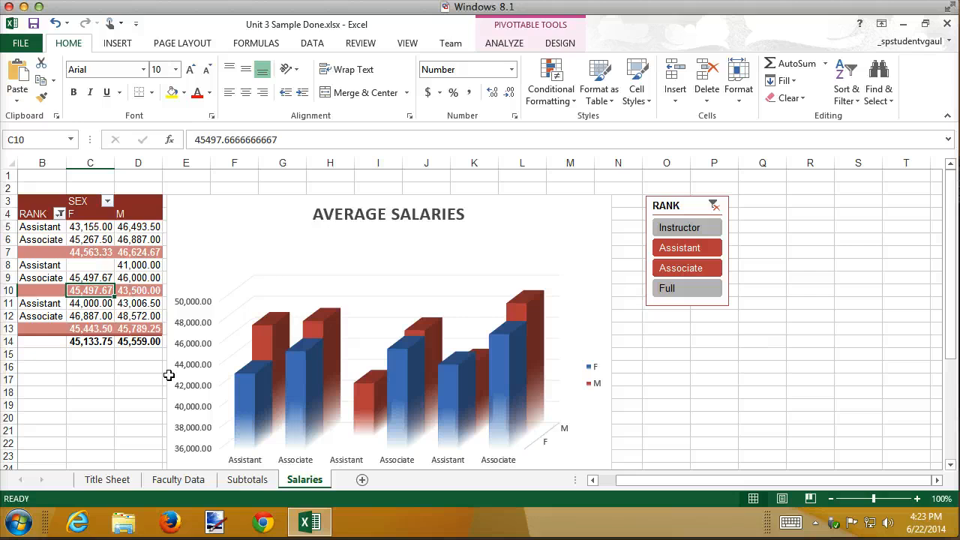
Switch to the Faculty Data sheet and filter the table with the YEAR HIRED slicer to the years 2006 through 2011
click(178, 480)
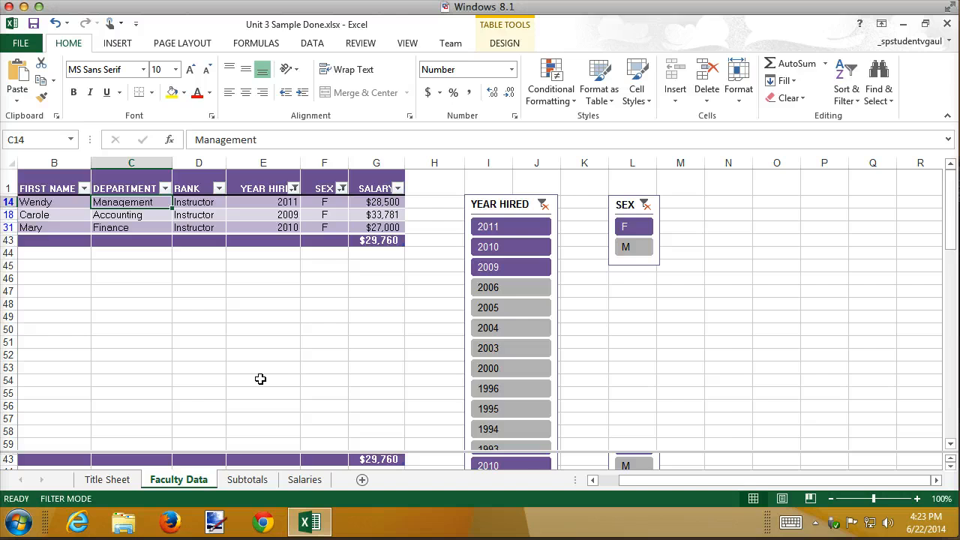
click(511, 288)
shift+click(514, 228)
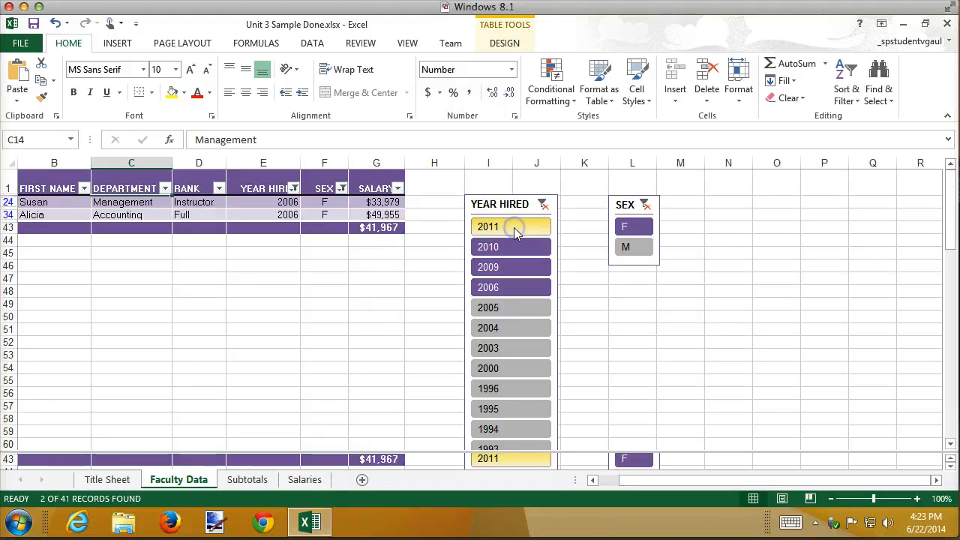